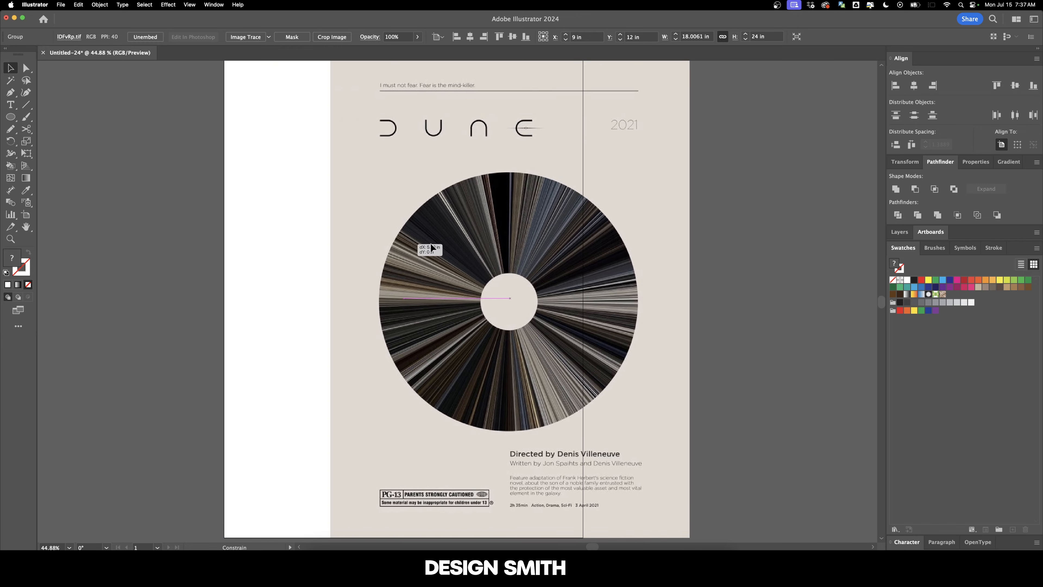
# Step: Move the Dune reference poster sideways off the white artboard so the two sit next to each other
pyautogui.click(585, 222)
pyautogui.moveTo(559, 232); pyautogui.dragTo(516, 234)
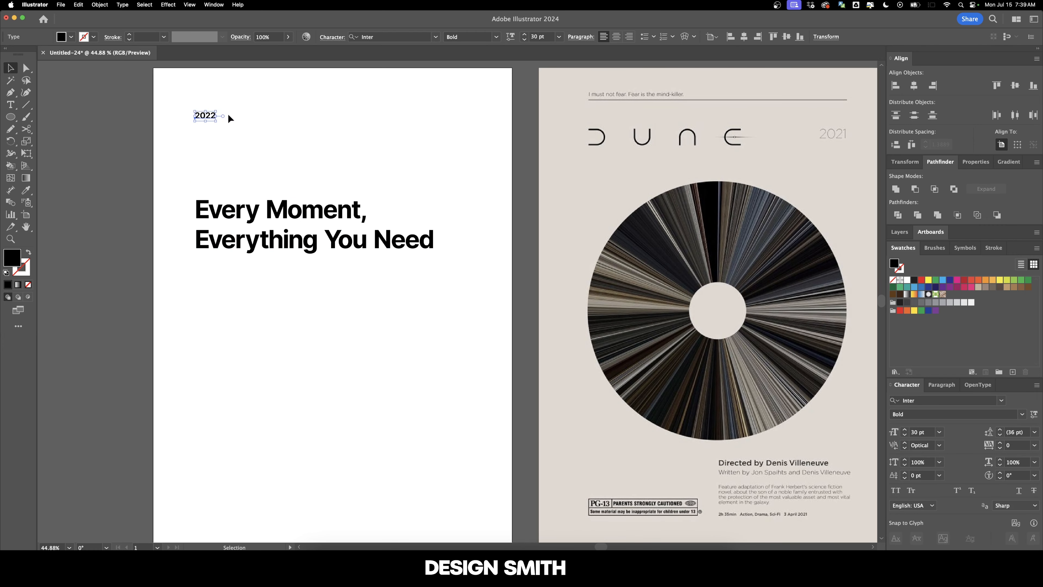
# Step: Move the "Every Moment, Everything You Need" title up, closer to the top of the poster
pyautogui.moveTo(337, 224); pyautogui.dragTo(337, 176)
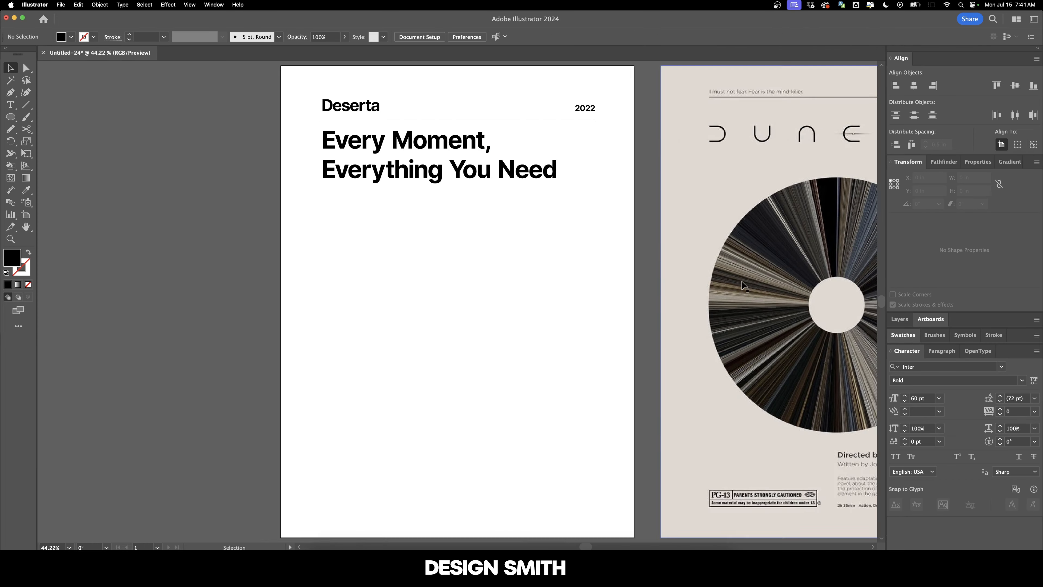
pyautogui.hscroll(5, 391, 171)
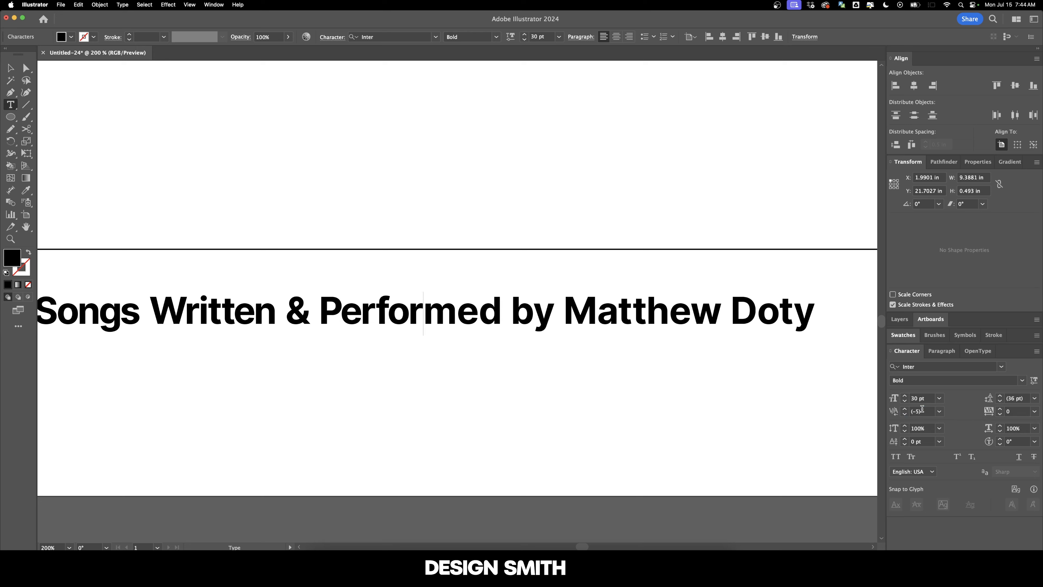
# Step: Tighten the letter kerning in the song credit line to -40 and reselect the line
pyautogui.click(922, 410)
pyautogui.write('-40')
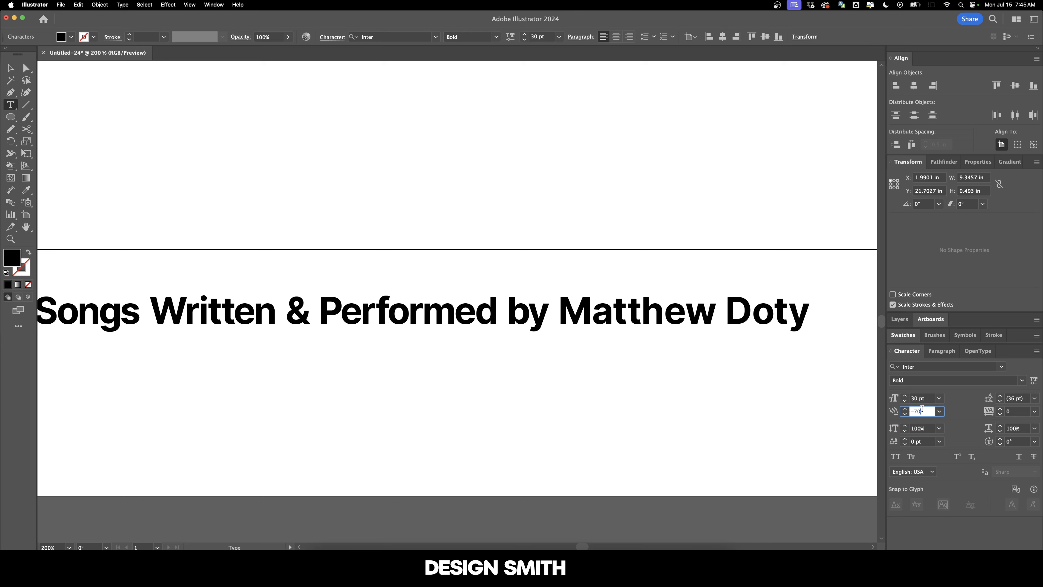
pyautogui.click(926, 412)
pyautogui.write('-40')
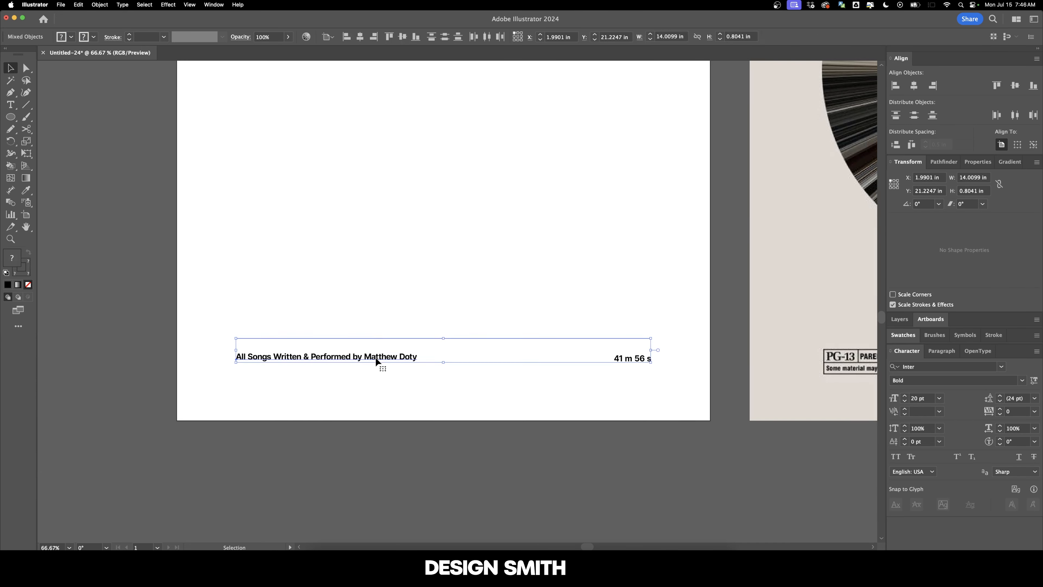
pyautogui.click(419, 368)
pyautogui.click(368, 352)
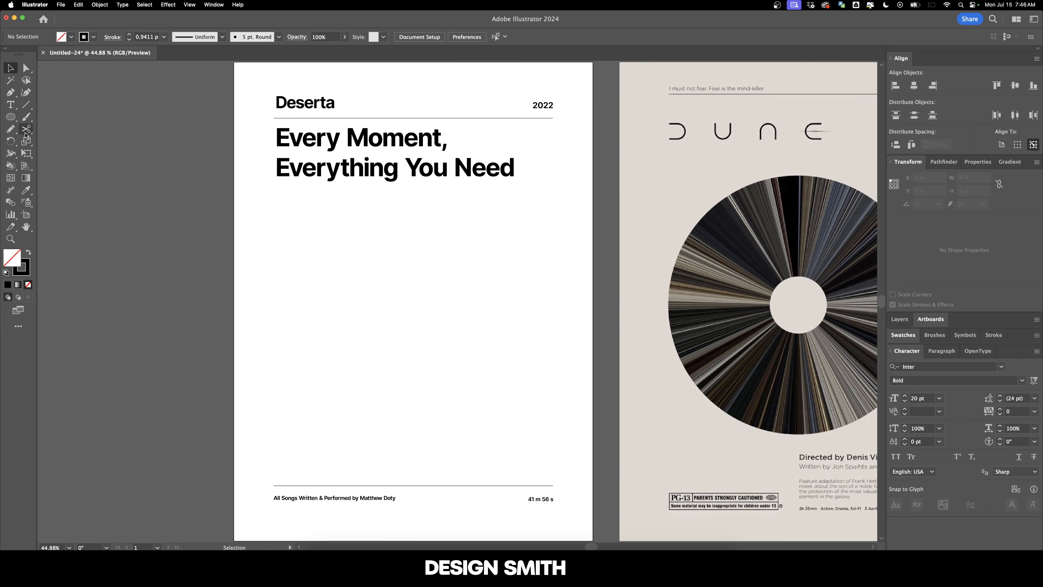
# Step: Draw a circle in the middle of the poster and swap its outline for a solid black fill
pyautogui.click(11, 117)
pyautogui.moveTo(413, 324); pyautogui.dragTo(534, 450)
pyautogui.press('v')
pyautogui.hotkey('shift', 'x')
# Step: Enlarge the circle proportionally until it spans from the title down to the lower divider, about 15.54 in across
pyautogui.moveTo(413, 197); pyautogui.dragTo(411, 177)
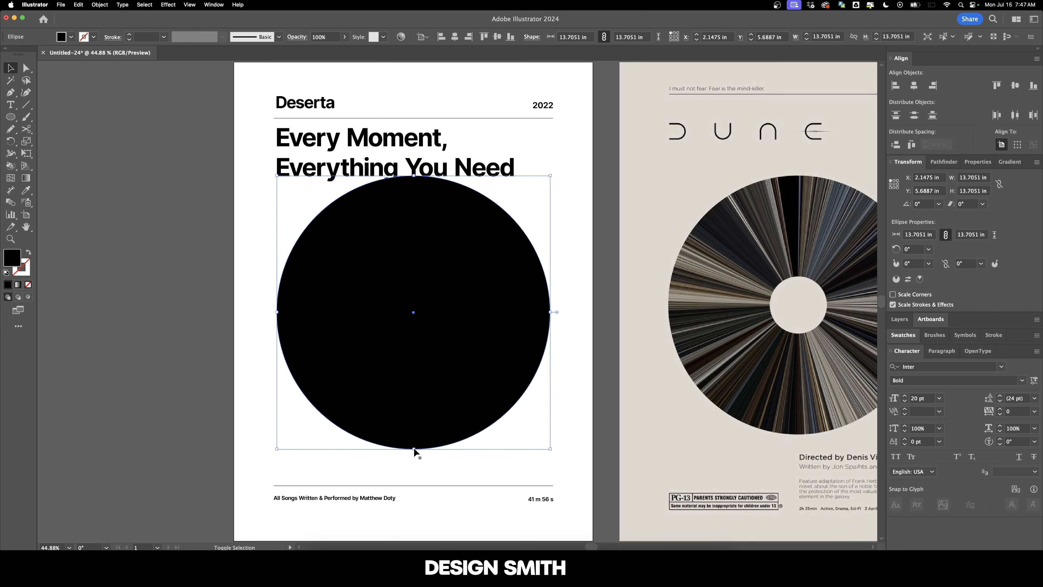
pyautogui.moveTo(413, 448); pyautogui.dragTo(414, 485)
# Step: Resize the circle proportionally about its centre to 15.5 in, then reduce it in 1-inch increments to 13.5 in
pyautogui.click(894, 184)
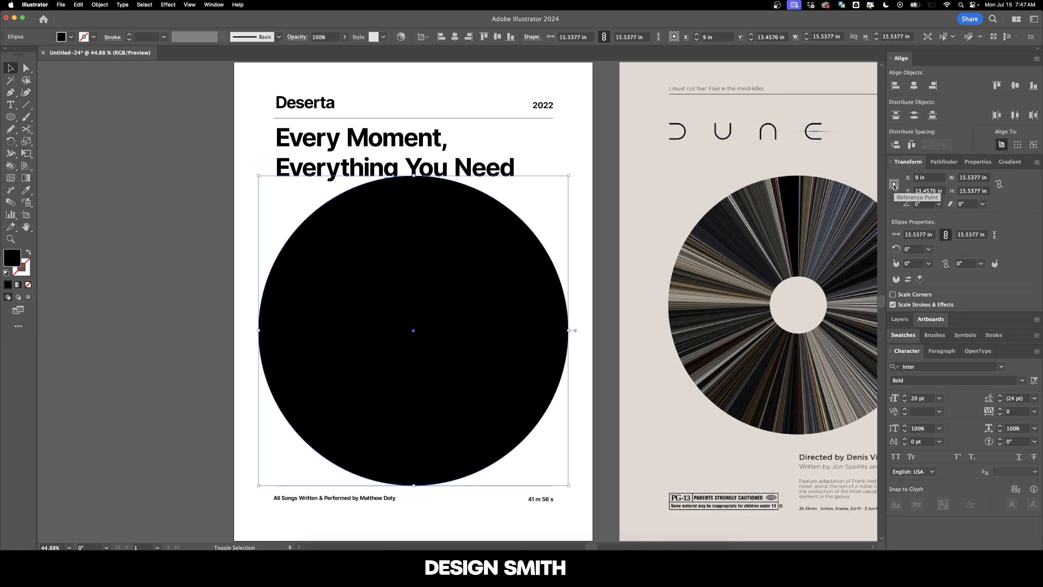
pyautogui.click(973, 177)
pyautogui.write('1')
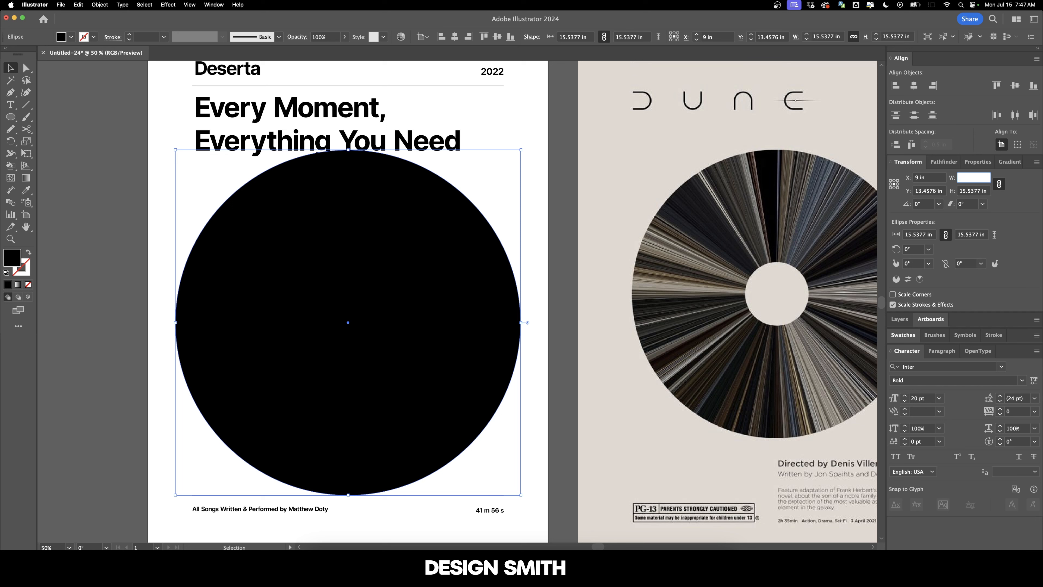
pyautogui.write('5.5')
pyautogui.press('Return')
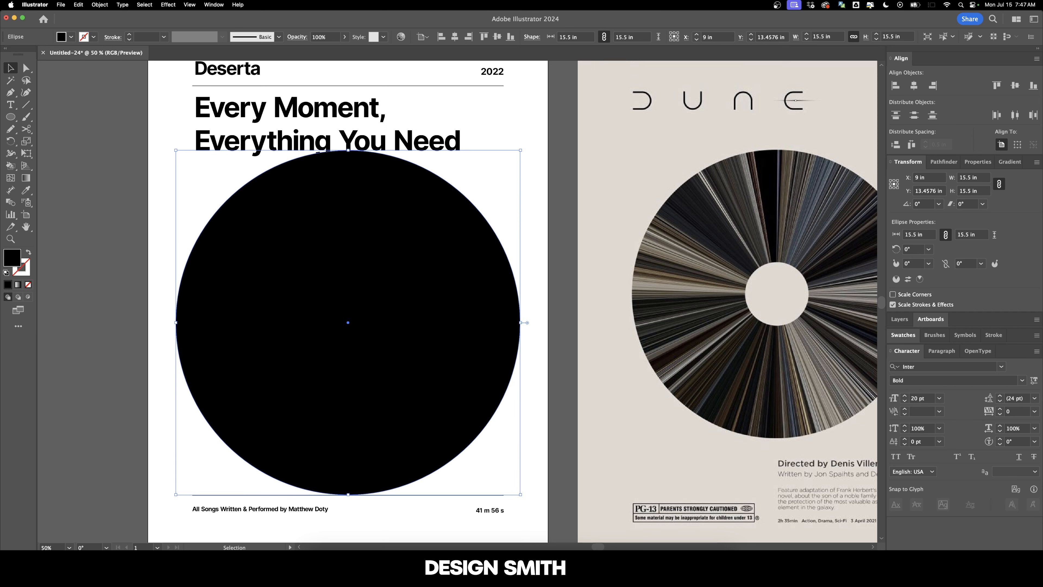
pyautogui.click(981, 177)
pyautogui.press('Down')
pyautogui.press('Down')
pyautogui.press('Return')
pyautogui.click(355, 163)
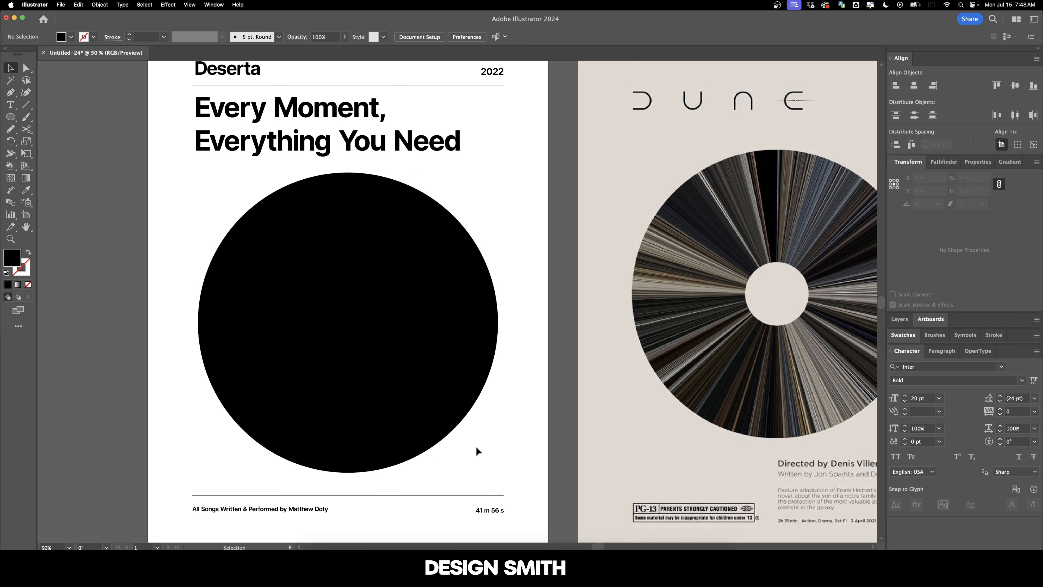
# Step: Draw a rectangle with no fill and no stroke covering the whole Deserta artboard
pyautogui.press('super+minus')
pyautogui.press('m')
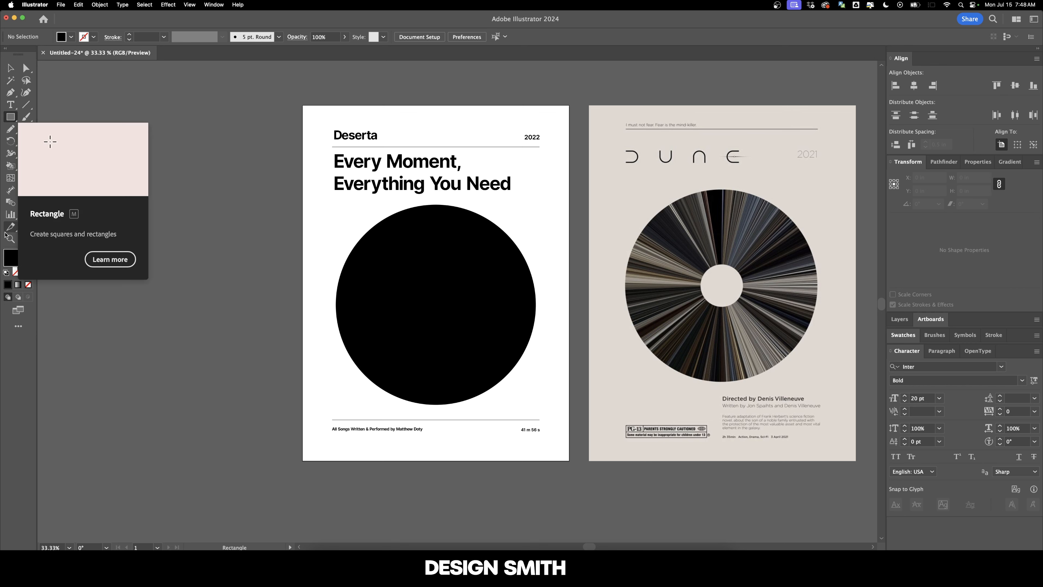
pyautogui.click(28, 285)
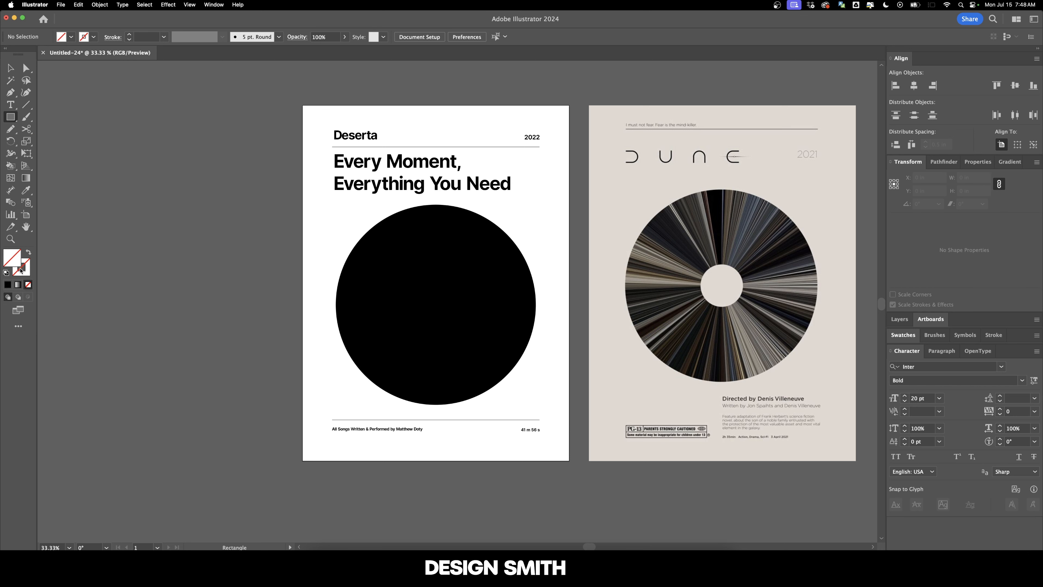
pyautogui.moveTo(302, 105)
pyautogui.mouseDown()
pyautogui.moveTo(349, 186)
pyautogui.moveTo(569, 461)
pyautogui.mouseUp()
pyautogui.press('v')
pyautogui.click(264, 135)
# Step: Copy all the poster artwork and paste it as a Smart Object into the 18 × 24 in, 300 pixels/inch Photoshop document
pyautogui.scroll(2, 263, 135)
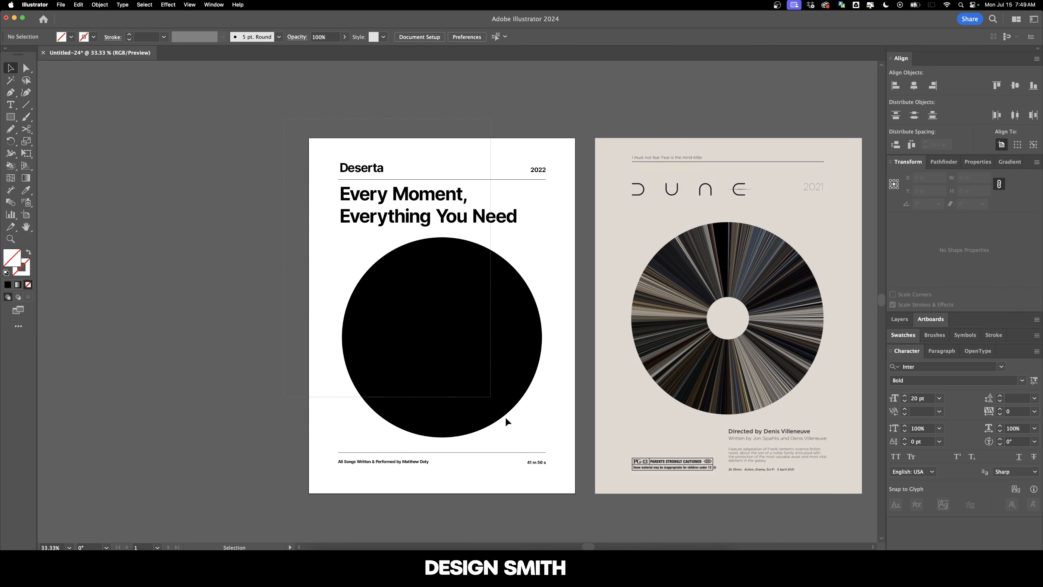
pyautogui.press('super+a')
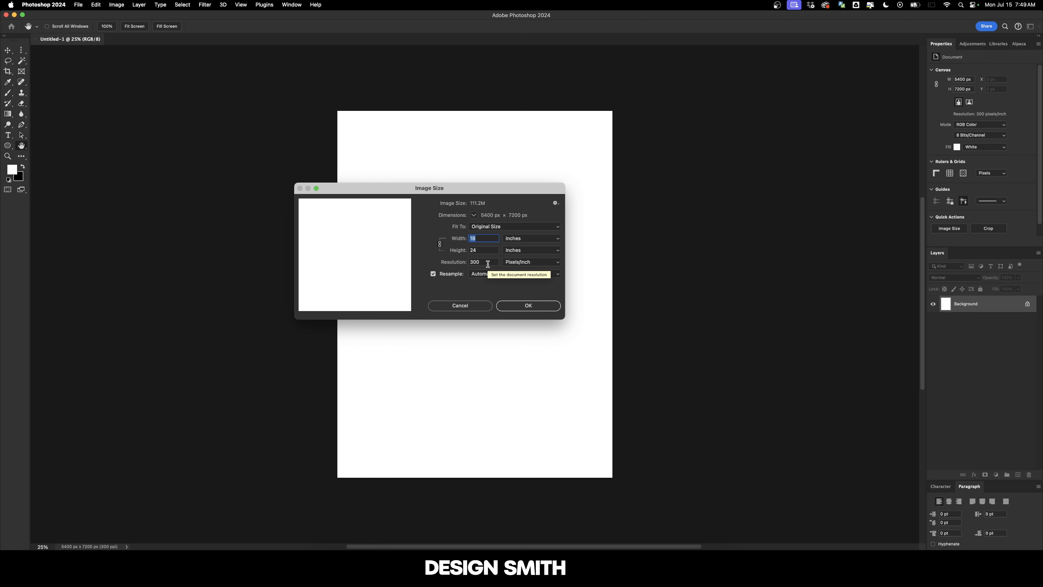
pyautogui.click(530, 306)
pyautogui.press('super+v')
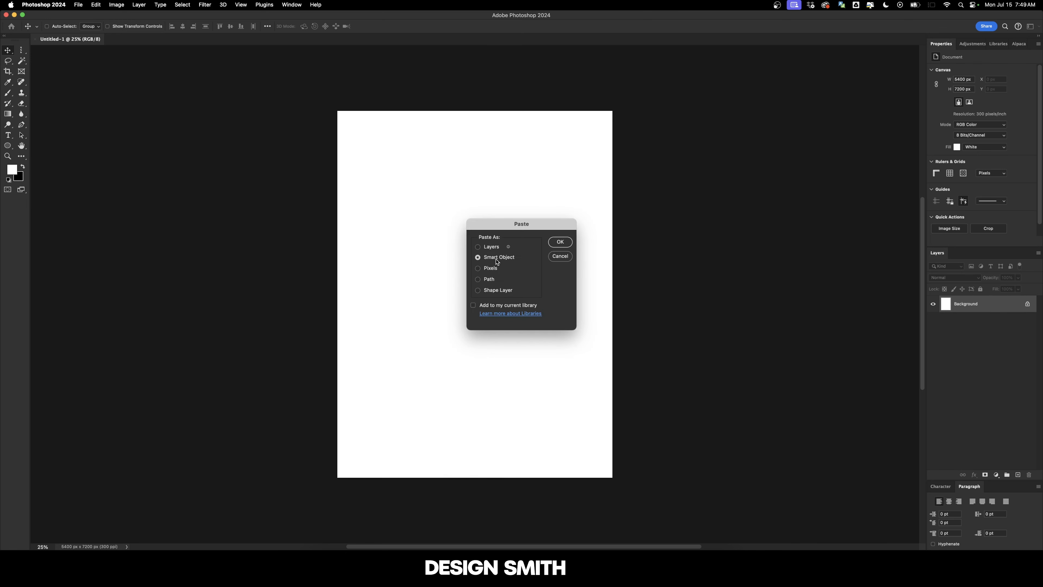
pyautogui.click(560, 242)
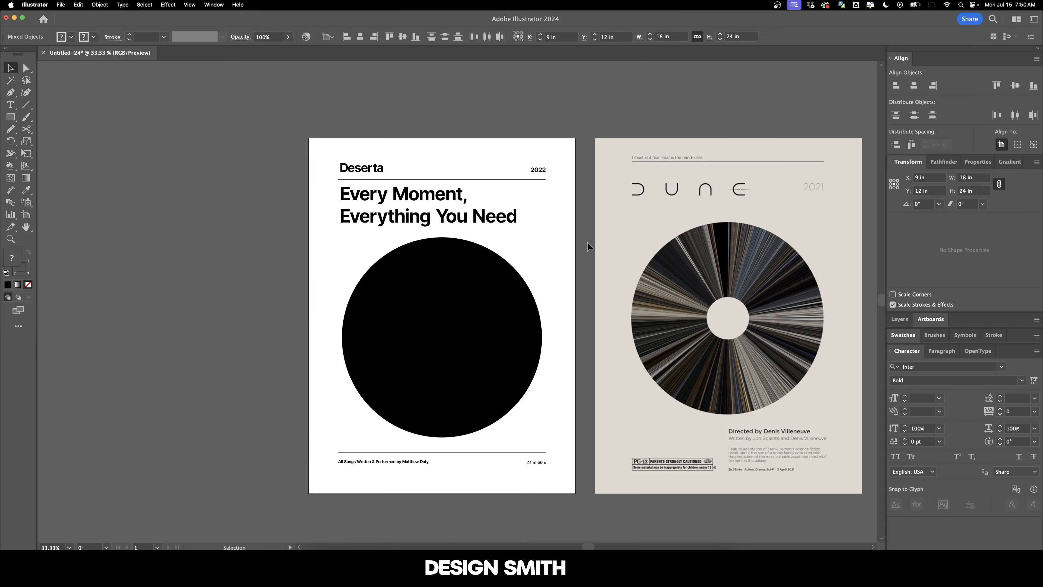
# Step: Copy the black circle from Illustrator, place it over the poster's circle in Photoshop as its own layer, and hide the full poster layer
pyautogui.click(477, 303)
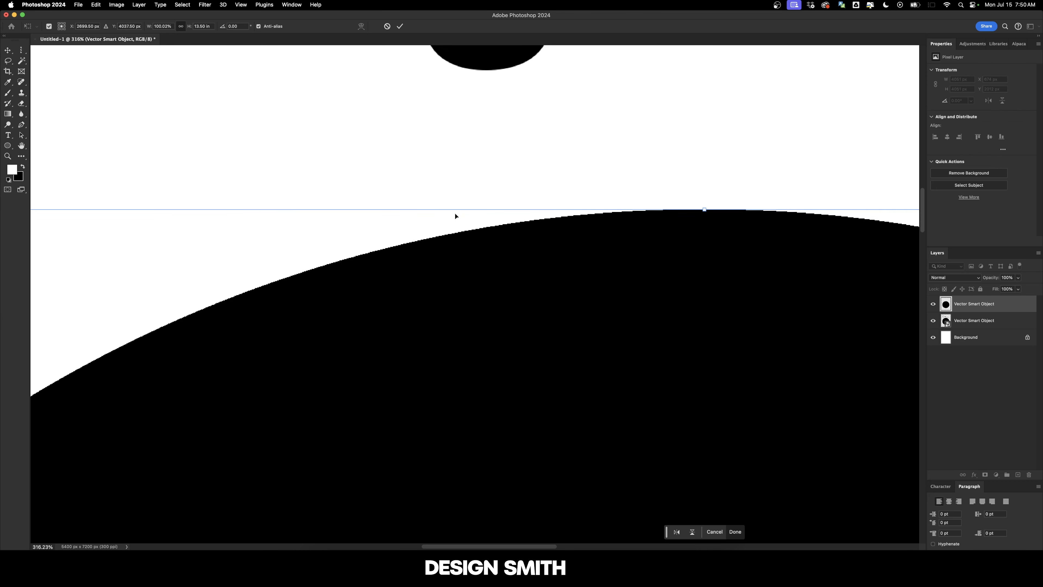
pyautogui.press('Return')
pyautogui.press('super+0')
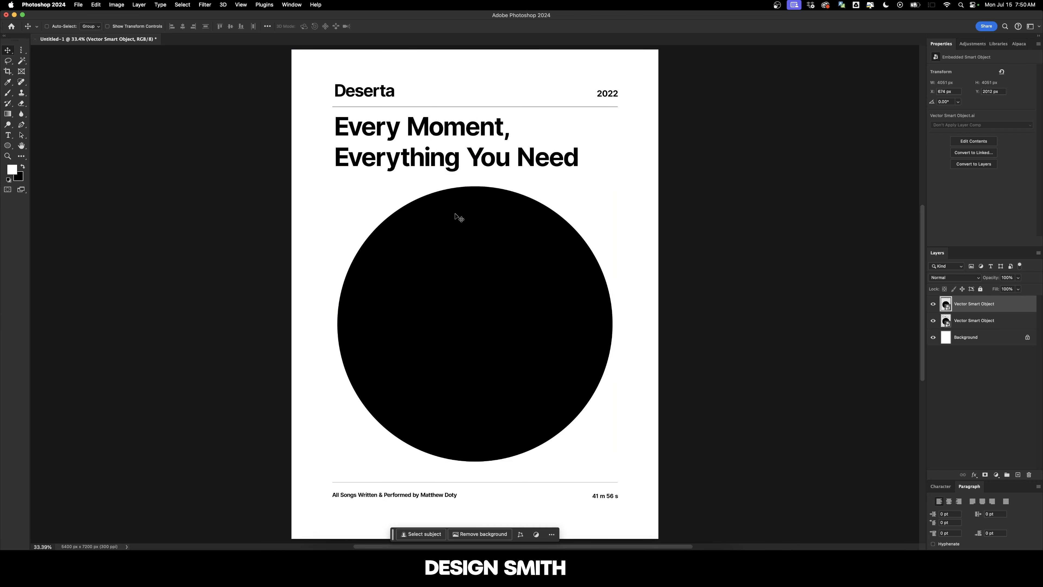
pyautogui.scroll(-2, 459, 218)
pyautogui.click(933, 321)
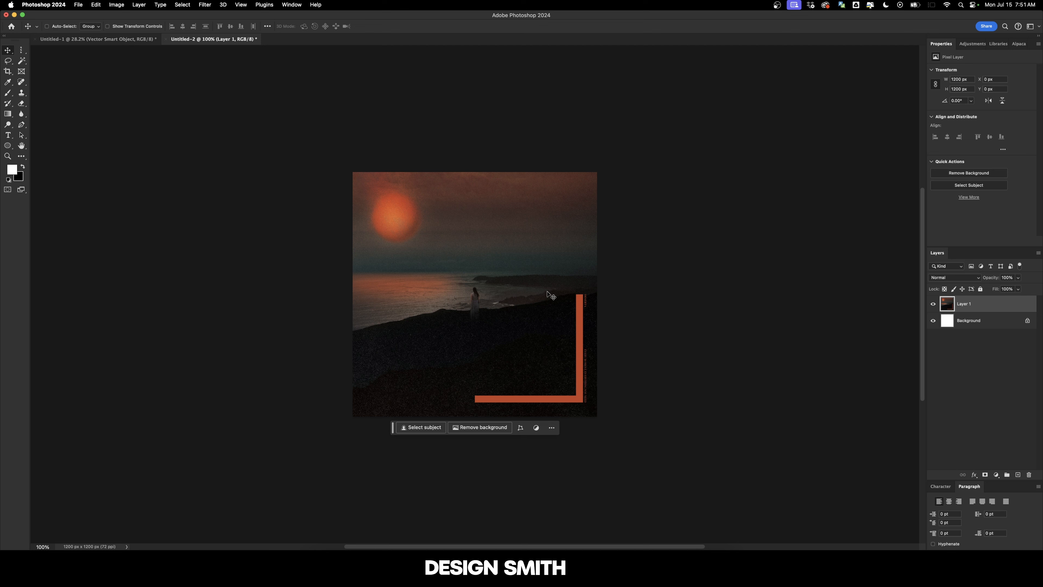
# Step: Merge the album cover into the background layer and set the image resolution to 300 pixels/inch
pyautogui.press('super+e')
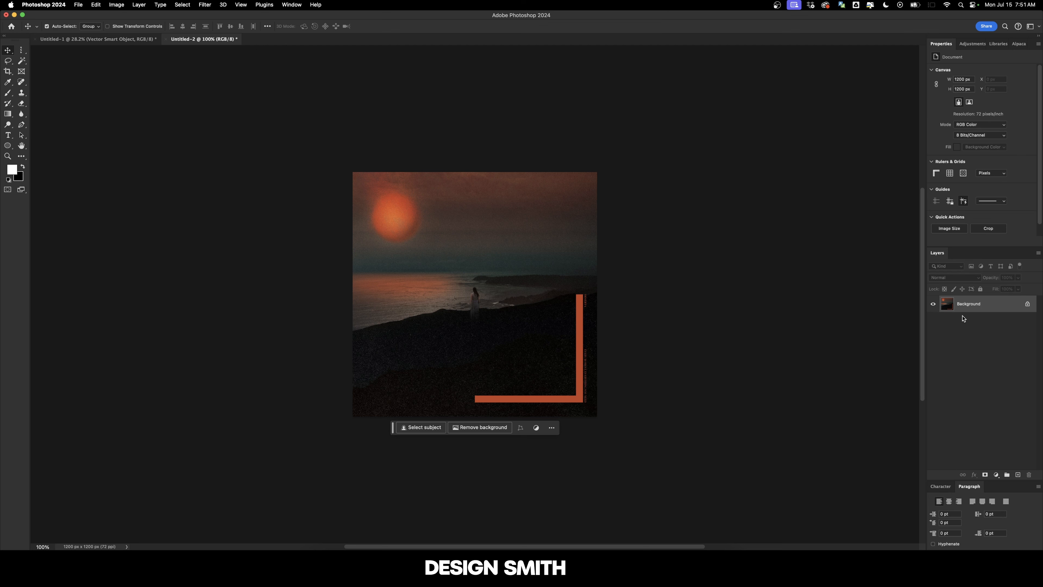
pyautogui.press('super+alt+i')
pyautogui.doubleClick(491, 265)
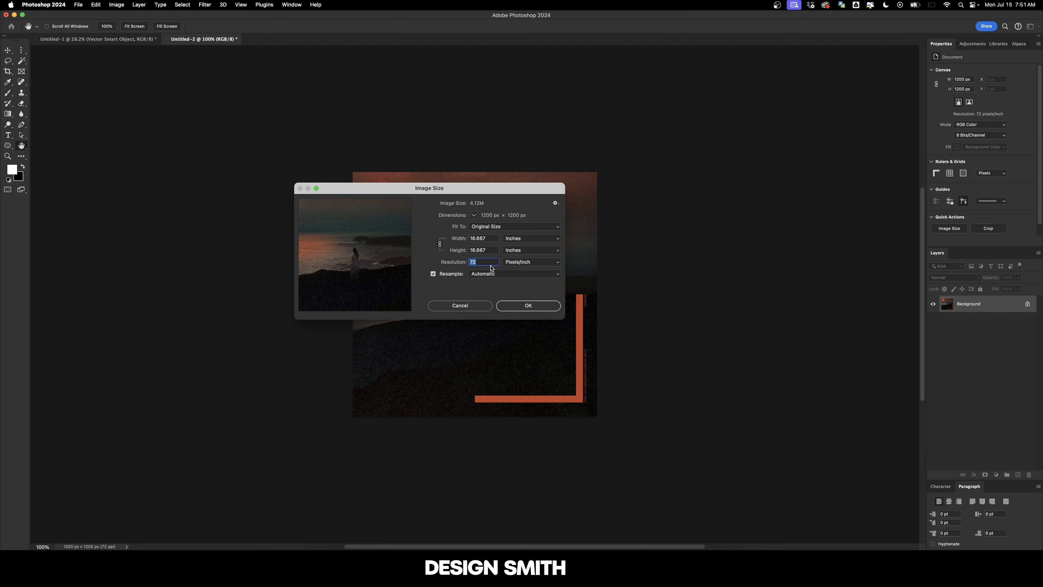
pyautogui.write('300')
pyautogui.press('Return')
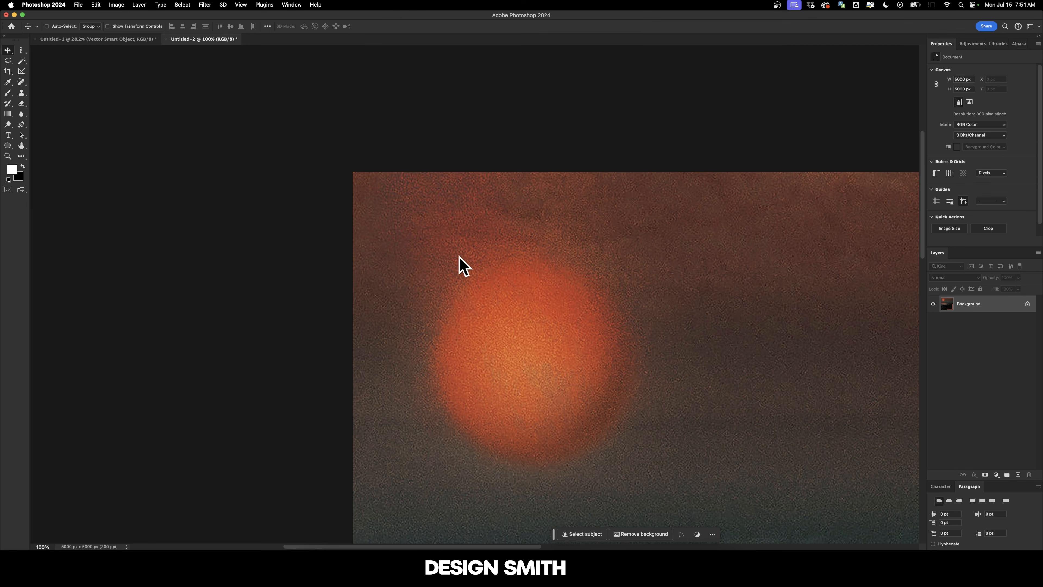
pyautogui.moveTo(696, 401); pyautogui.dragTo(488, 173)
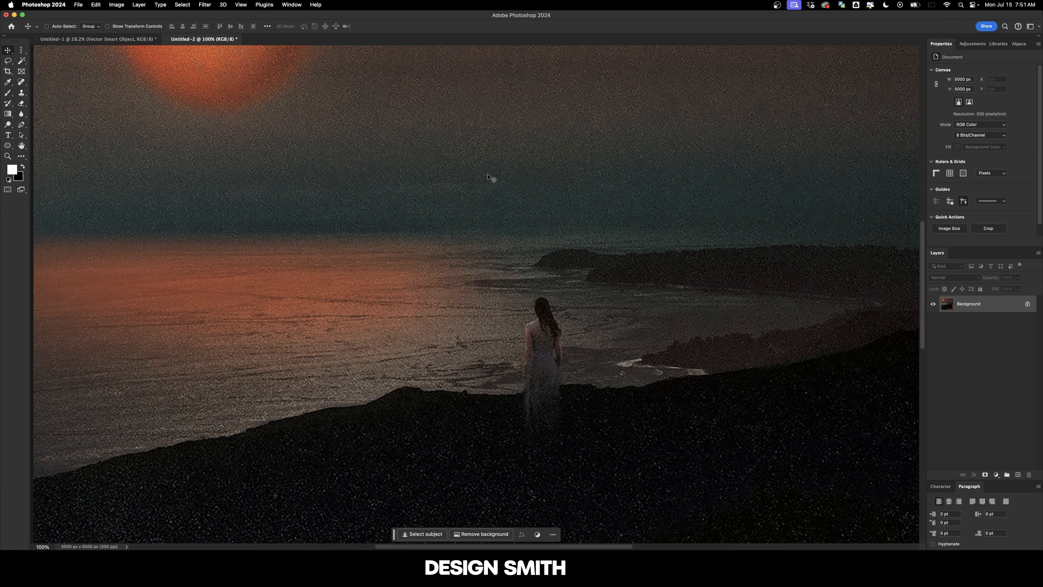
pyautogui.scroll(-10, 583, 252)
pyautogui.hscroll(5, 584, 253)
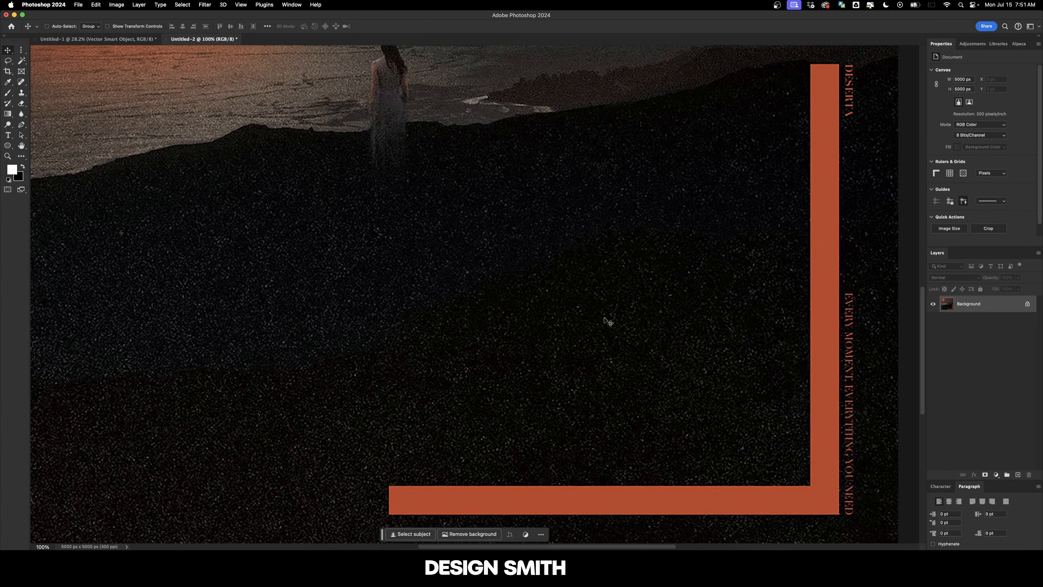
pyautogui.press('super+Tab')
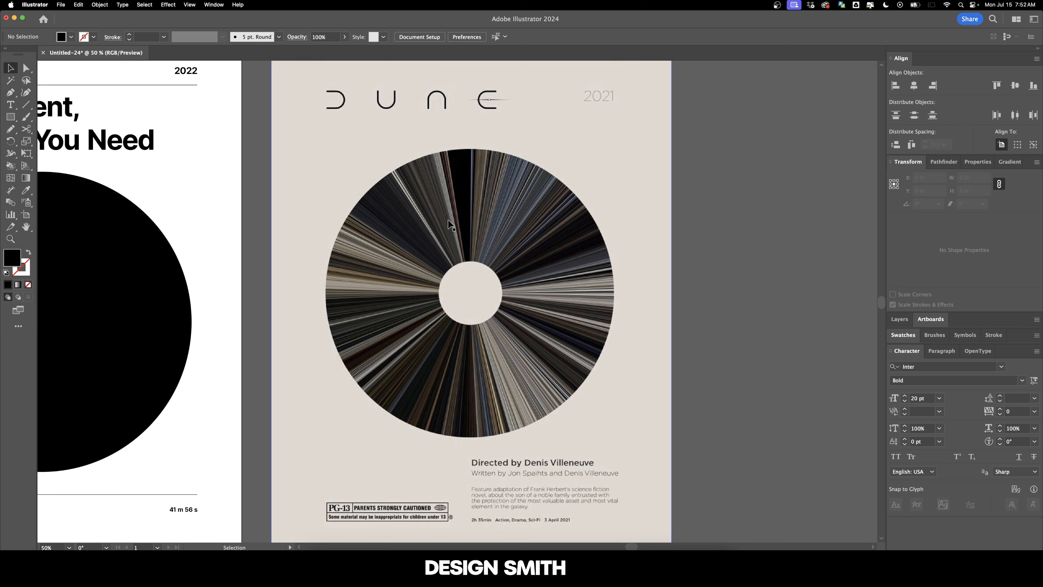
pyautogui.press('super+Tab')
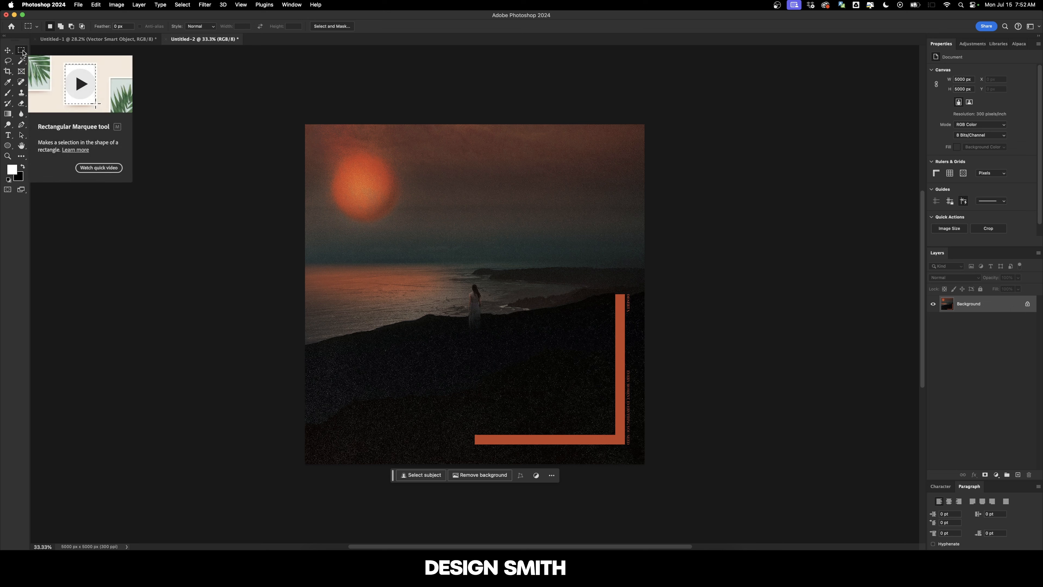
# Step: Select a single pixel row across the upper end of the orange bar and copy it to a new layer
pyautogui.click(22, 51)
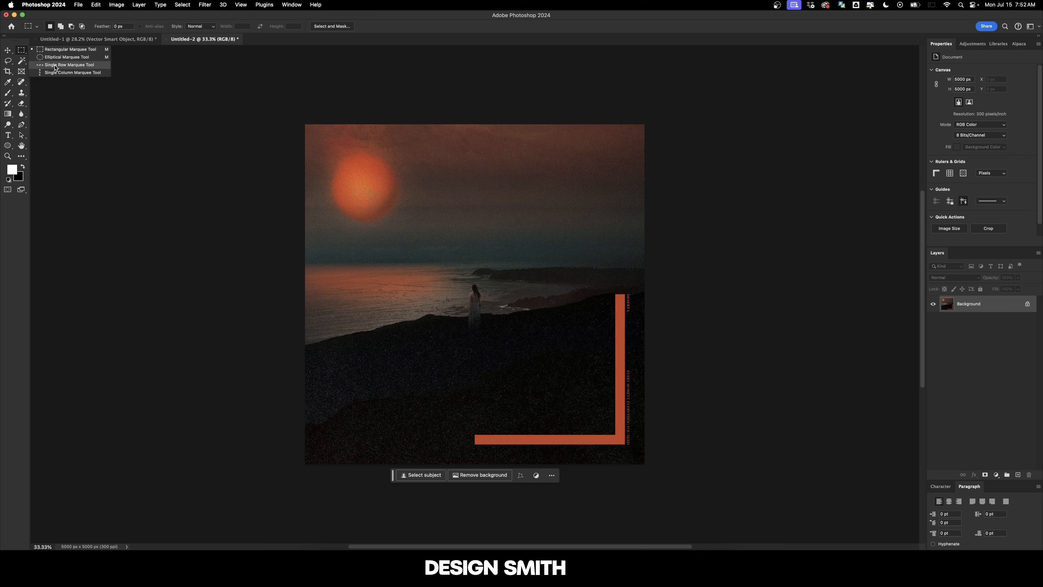
pyautogui.click(58, 66)
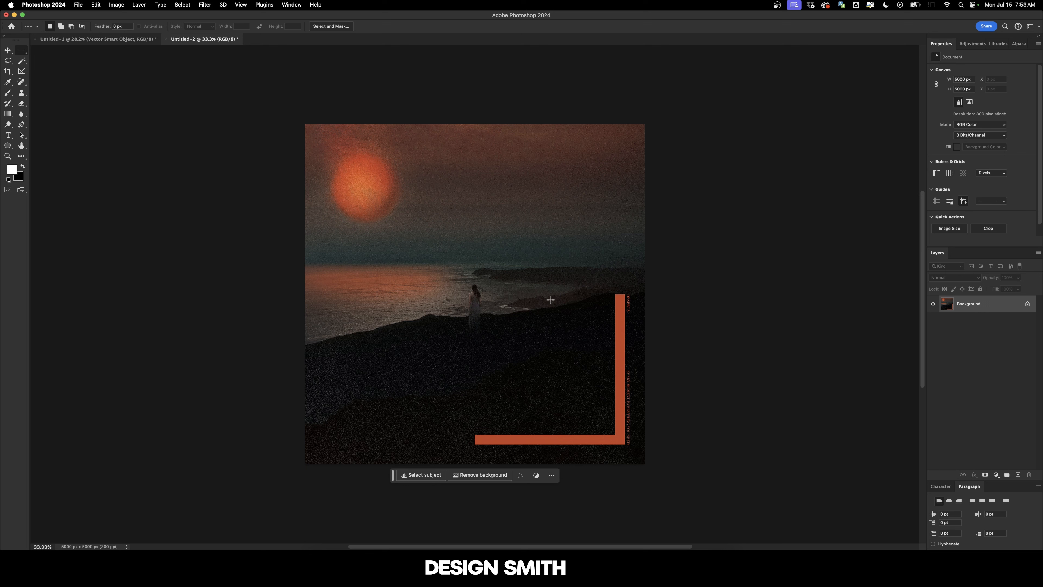
pyautogui.click(622, 297)
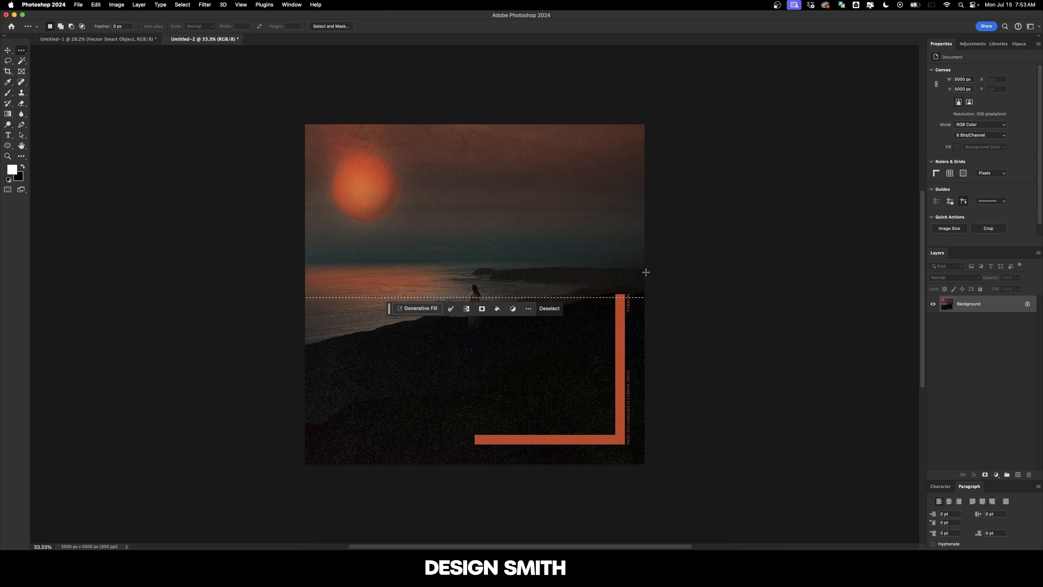
pyautogui.press('super+j')
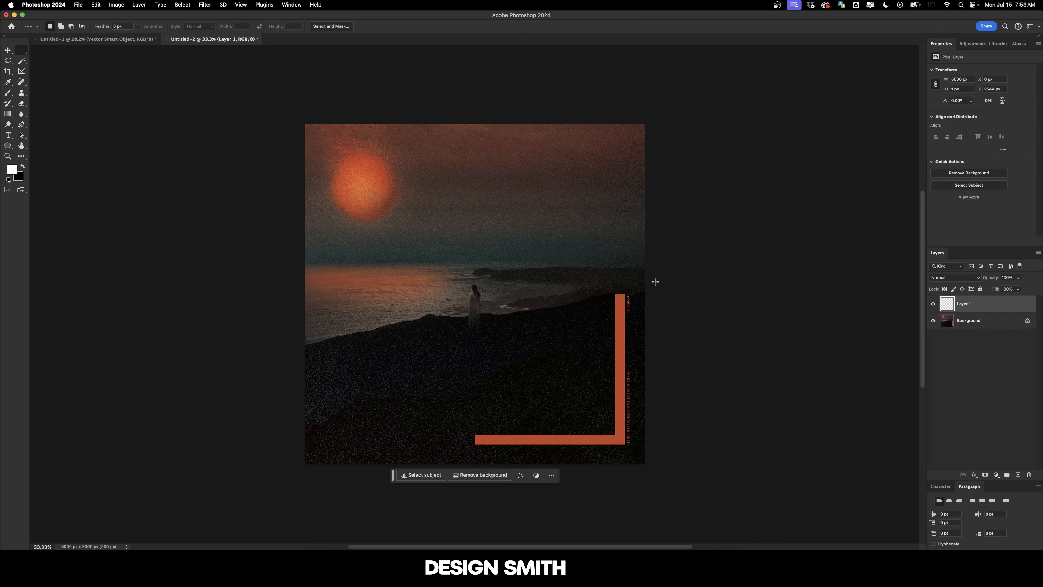
# Step: Stretch the copied pixel row vertically to fill the canvas with stripes and delete the album cover background layer
pyautogui.press('super+t')
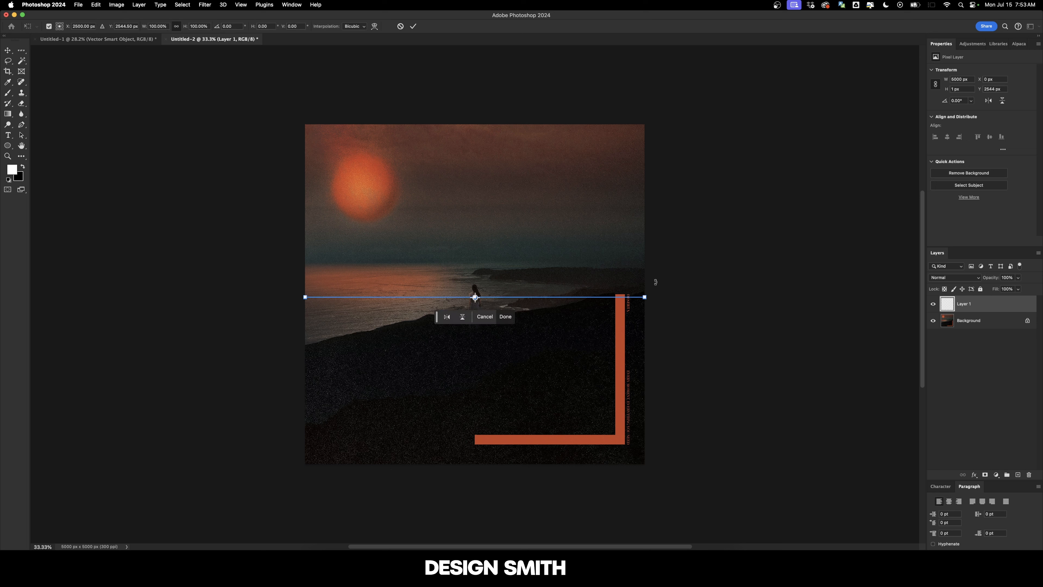
pyautogui.moveTo(596, 294); pyautogui.dragTo(594, 123)
pyautogui.press('Return')
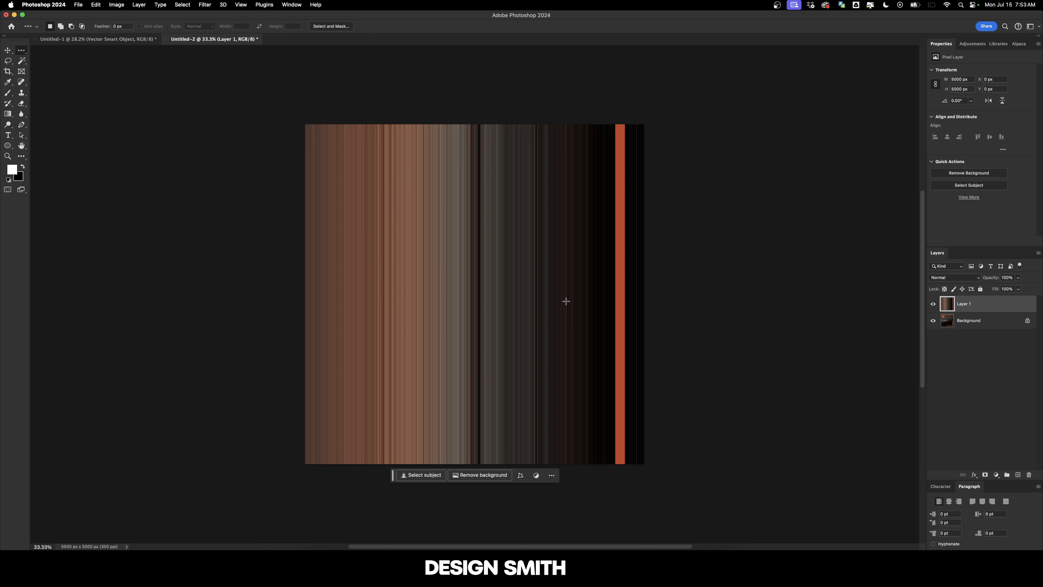
pyautogui.click(970, 323)
pyautogui.press('Delete')
# Step: Scale the striped layer down proportionally around its centre to about 86.5%, leaving an even transparent margin on the canvas
pyautogui.press('super+t')
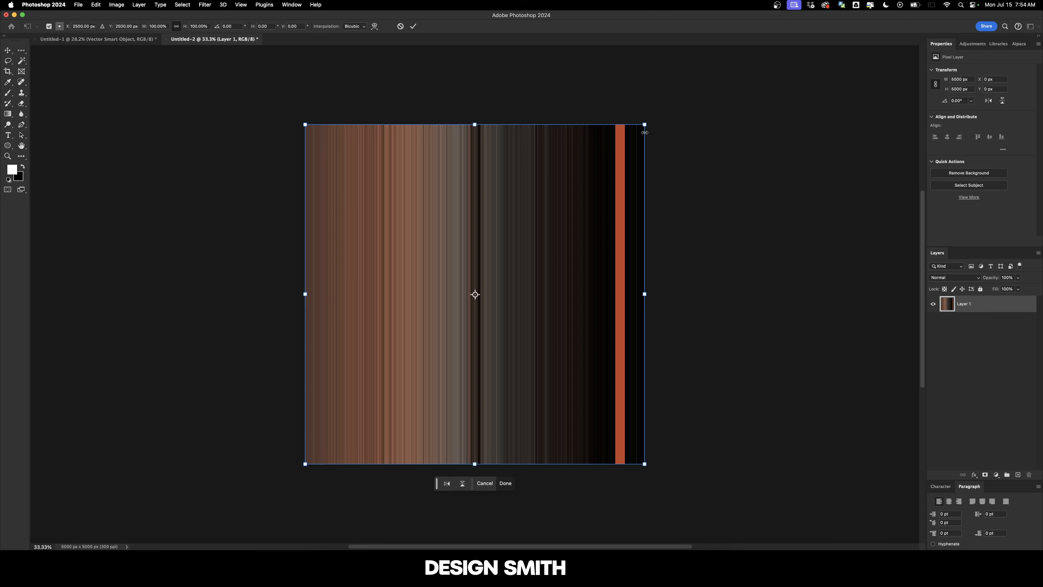
pyautogui.moveTo(645, 124); pyautogui.dragTo(627, 150)
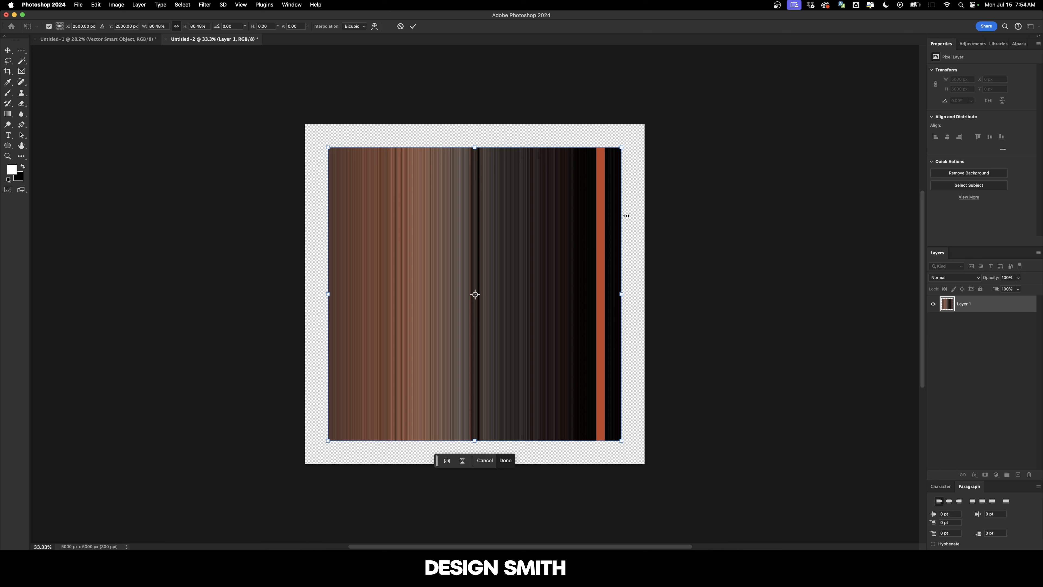
pyautogui.press('Return')
# Step: Apply the Polar Coordinates distort filter to the striped layer with the Rectangular to Polar option
pyautogui.click(205, 5)
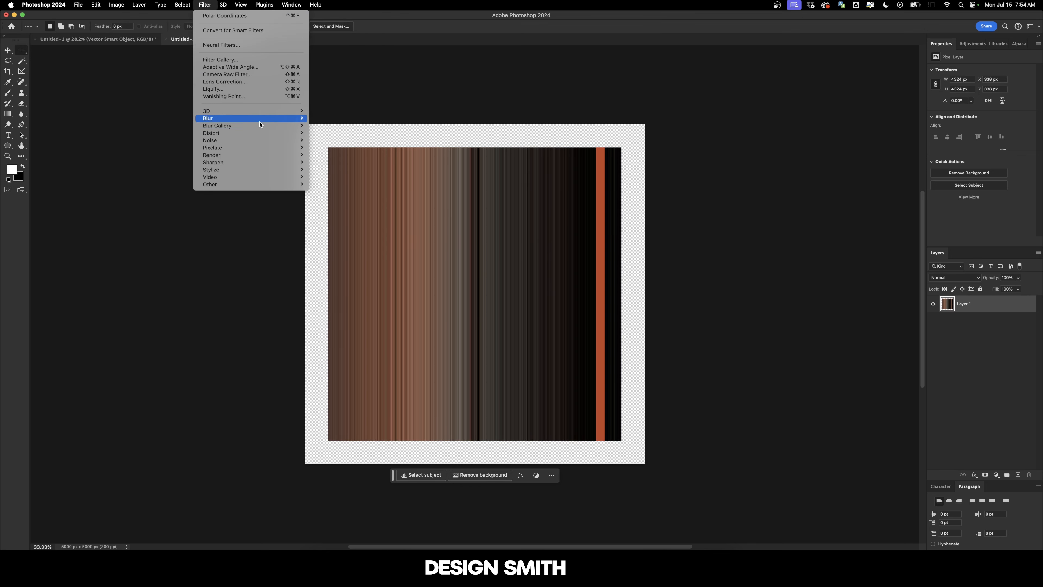
pyautogui.moveTo(263, 133)
pyautogui.click(353, 148)
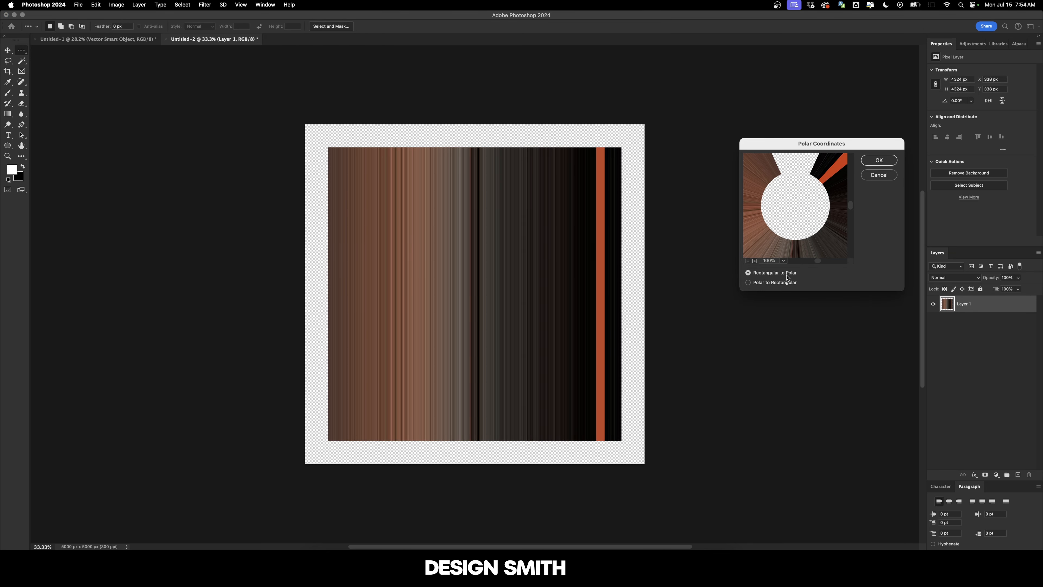
pyautogui.click(781, 283)
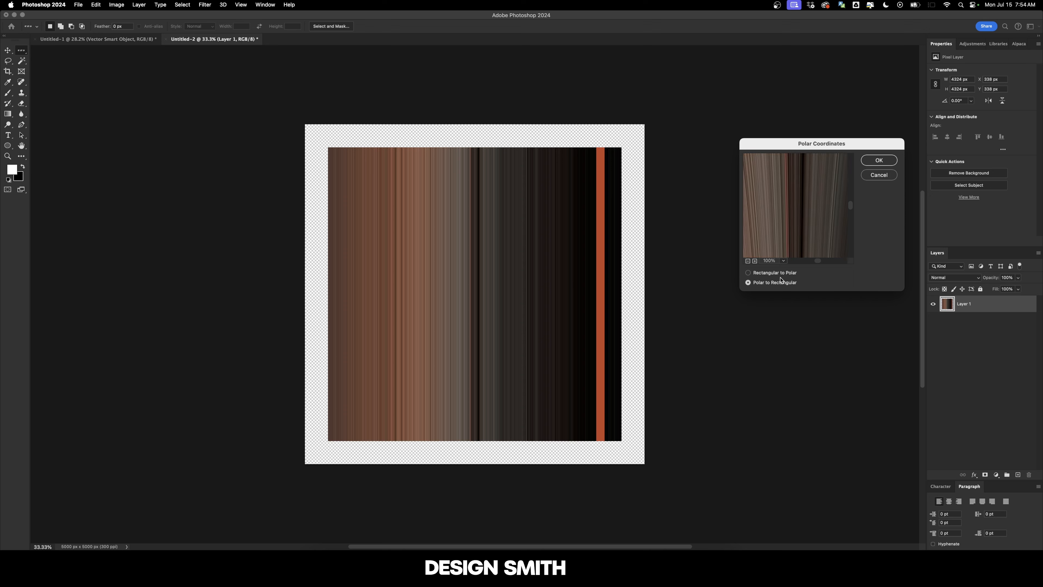
pyautogui.click(780, 274)
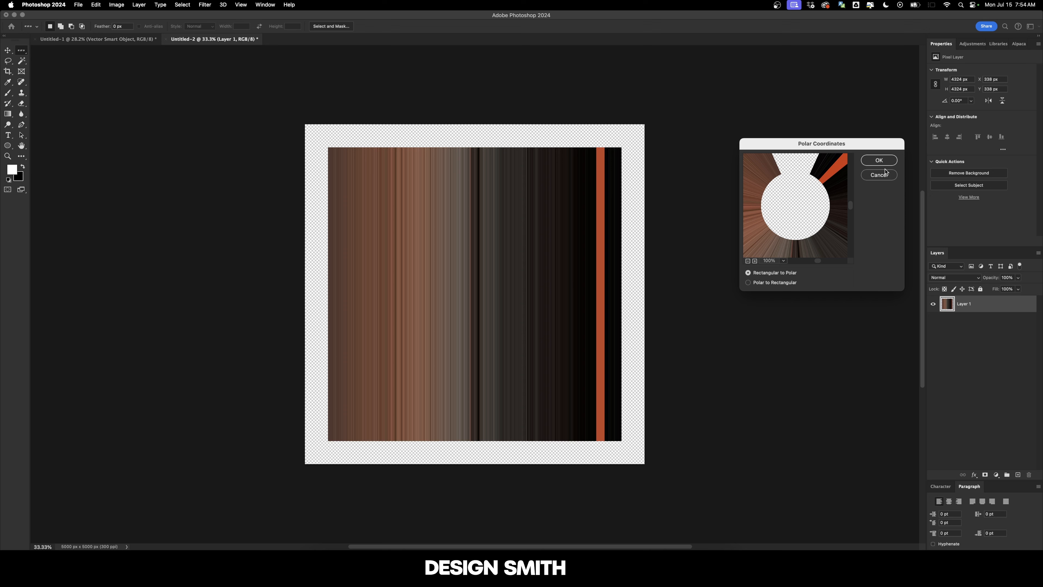
pyautogui.click(878, 160)
# Step: Duplicate the radial stripe layer and rotate the copy by 180 degrees around its centre
pyautogui.press('v')
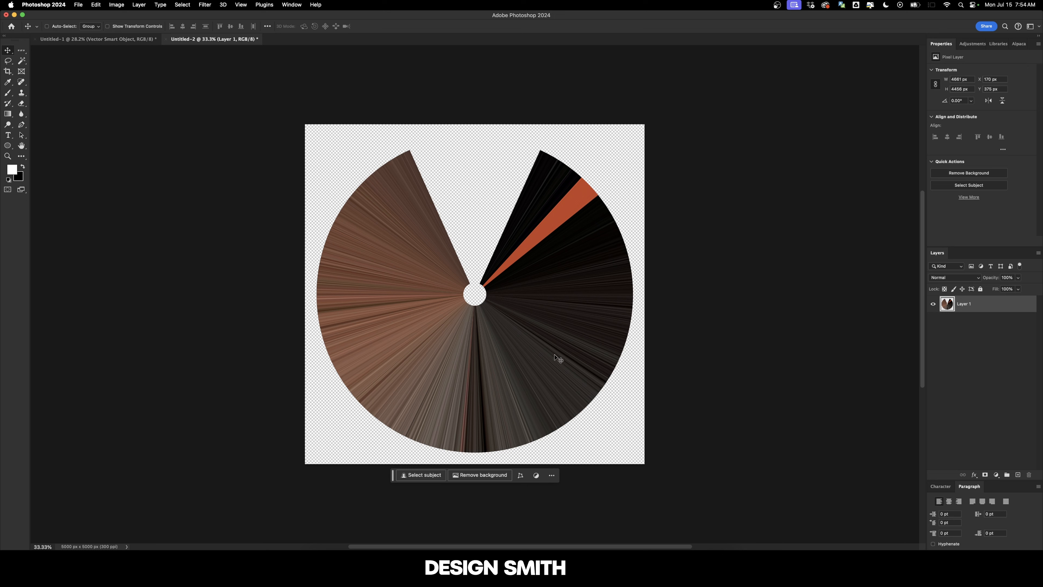
pyautogui.press('super+j')
pyautogui.press('super+t')
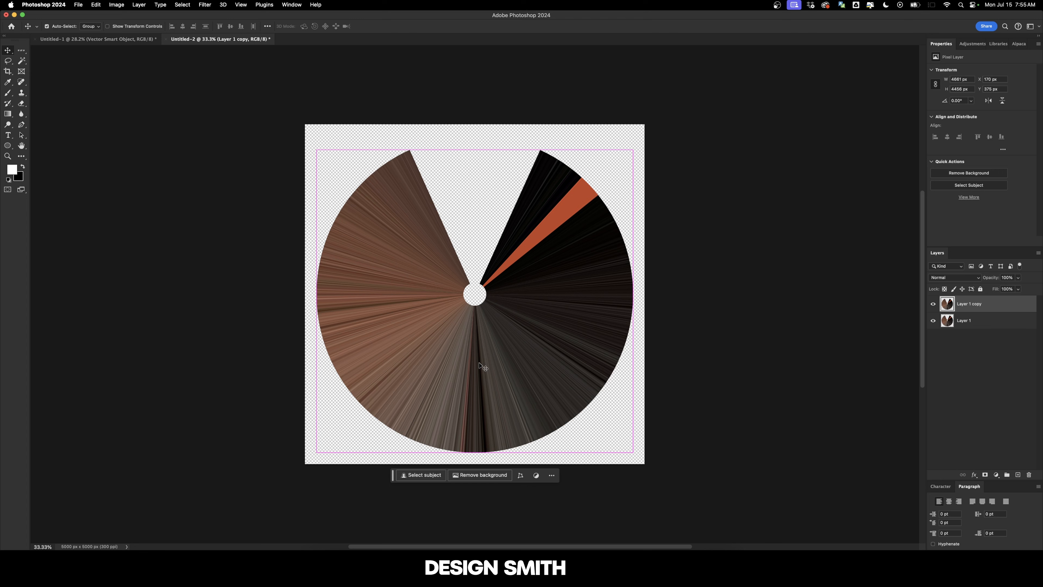
pyautogui.moveTo(635, 147); pyautogui.dragTo(365, 434)
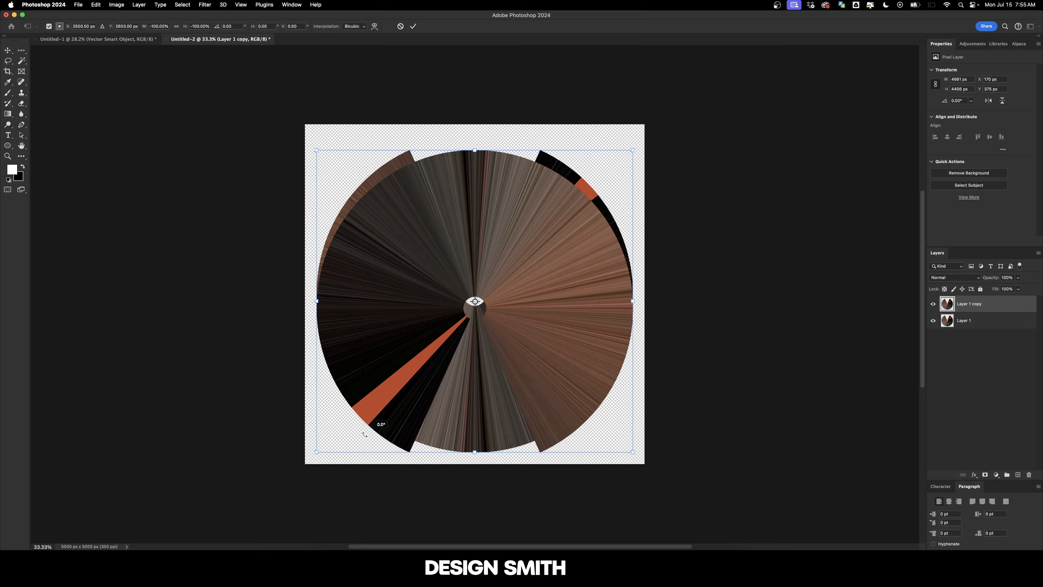
pyautogui.press('Return')
# Step: Move the rotated copy straight up until its outer edge lines up with the original's, completing the full circle
pyautogui.scroll(10, 414, 167)
pyautogui.moveTo(414, 168); pyautogui.dragTo(446, 262)
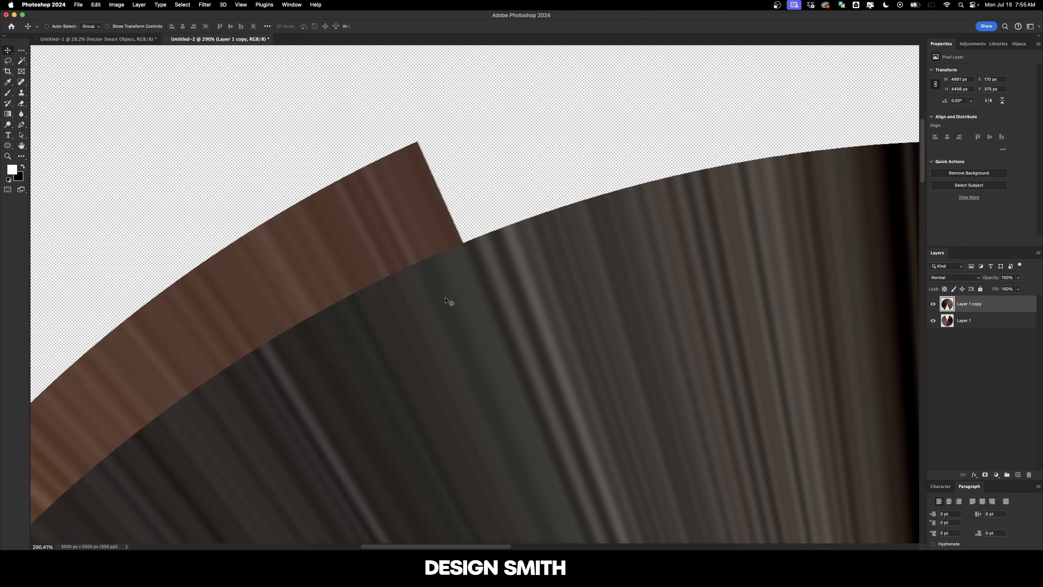
pyautogui.moveTo(449, 301); pyautogui.dragTo(452, 184)
pyautogui.scroll(5, 404, 122)
pyautogui.scroll(3, 404, 122)
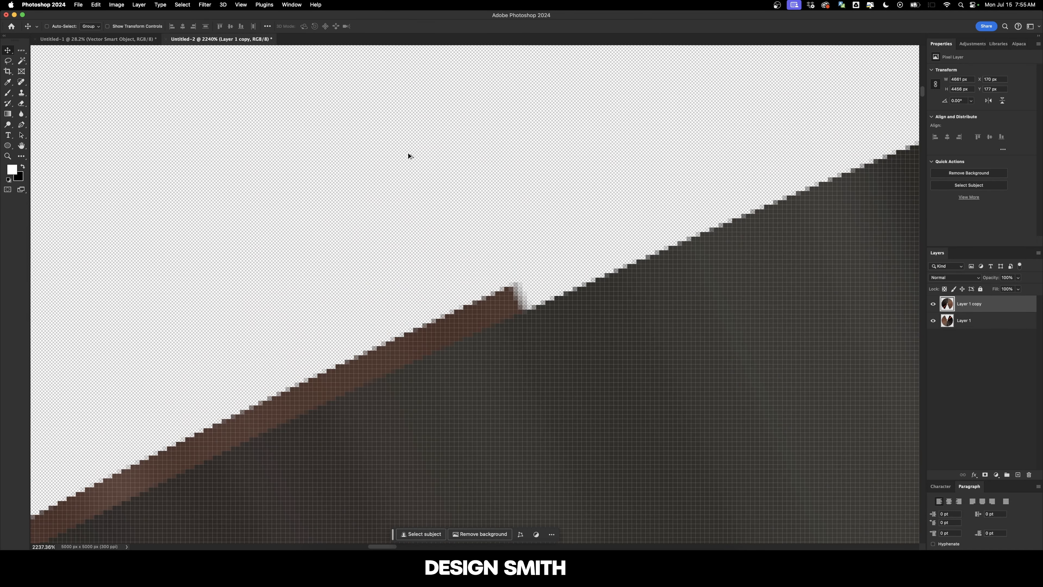
pyautogui.moveTo(524, 376); pyautogui.dragTo(524, 345)
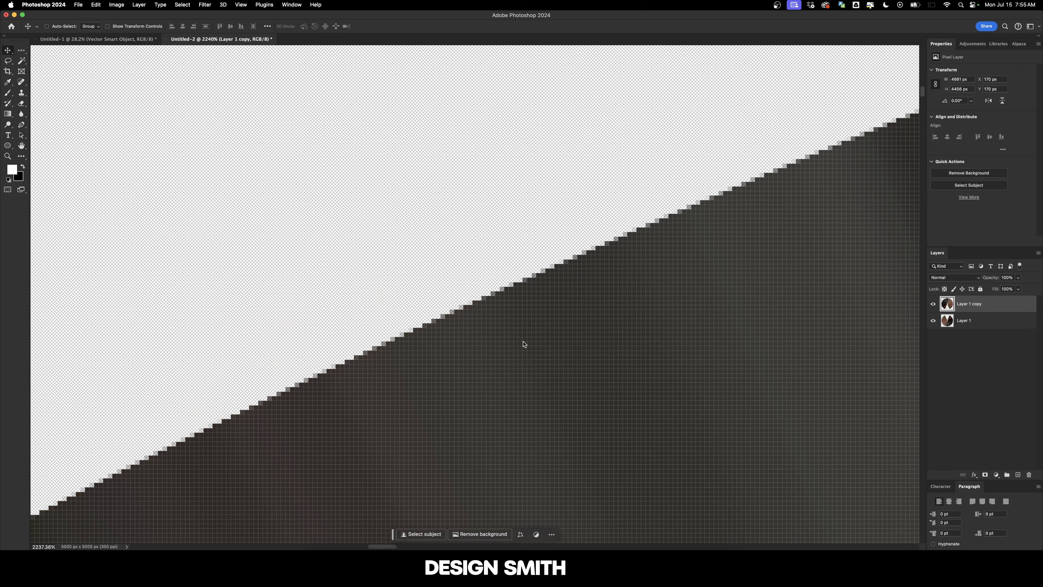
pyautogui.scroll(-8, 525, 347)
pyautogui.scroll(-8, 509, 245)
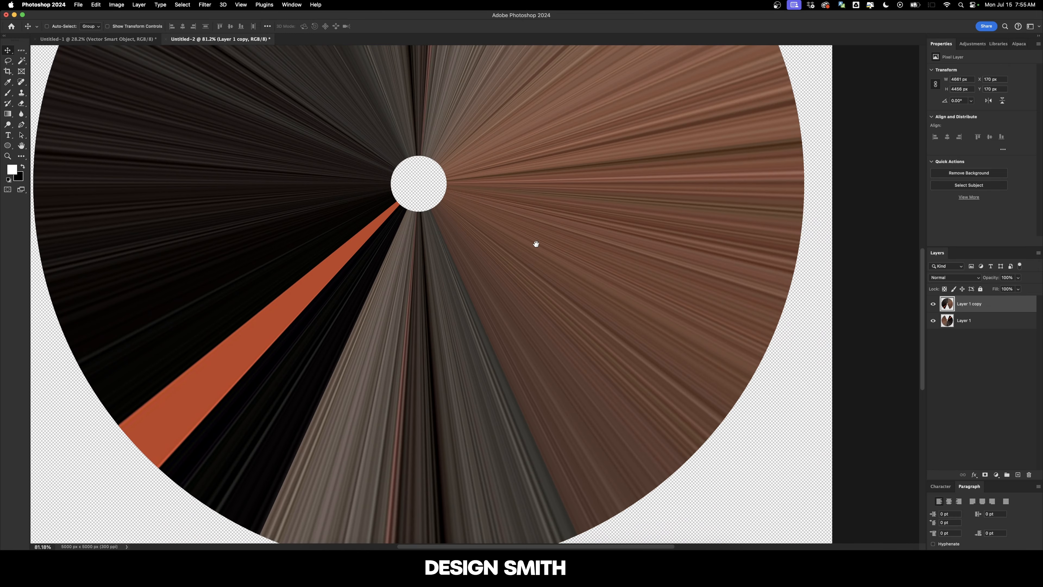
pyautogui.press('super+minus')
pyautogui.press('super+minus')
pyautogui.press('super+minus')
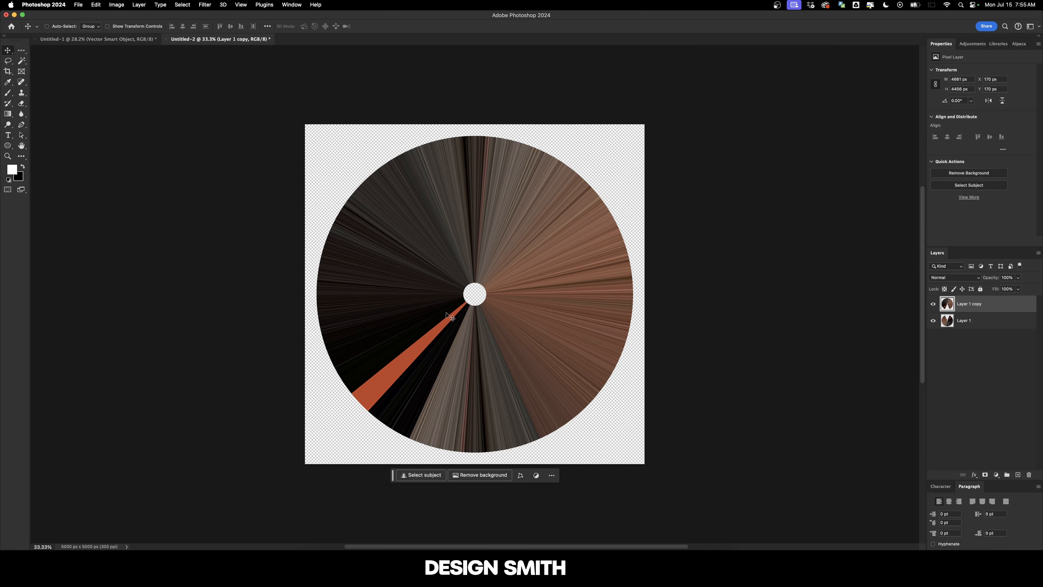
# Step: Merge the two radial layers into one and move the disc into the poster document over the black circle
pyautogui.keyDown('shift'); pyautogui.click(990, 322); pyautogui.keyUp('shift')
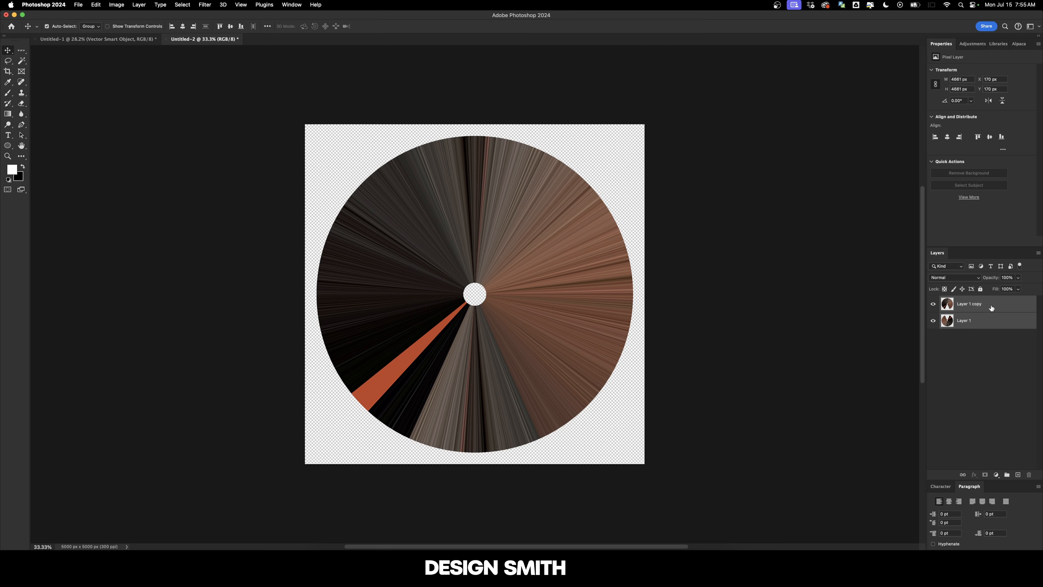
pyautogui.press('super+e')
pyautogui.moveTo(546, 285); pyautogui.dragTo(99, 41)
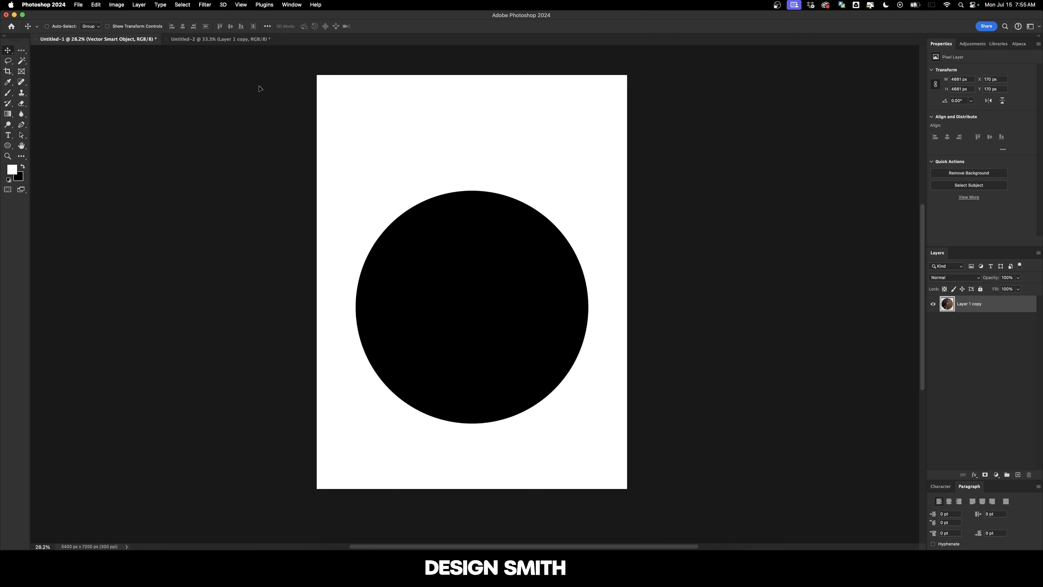
pyautogui.moveTo(472, 309); pyautogui.dragTo(499, 308)
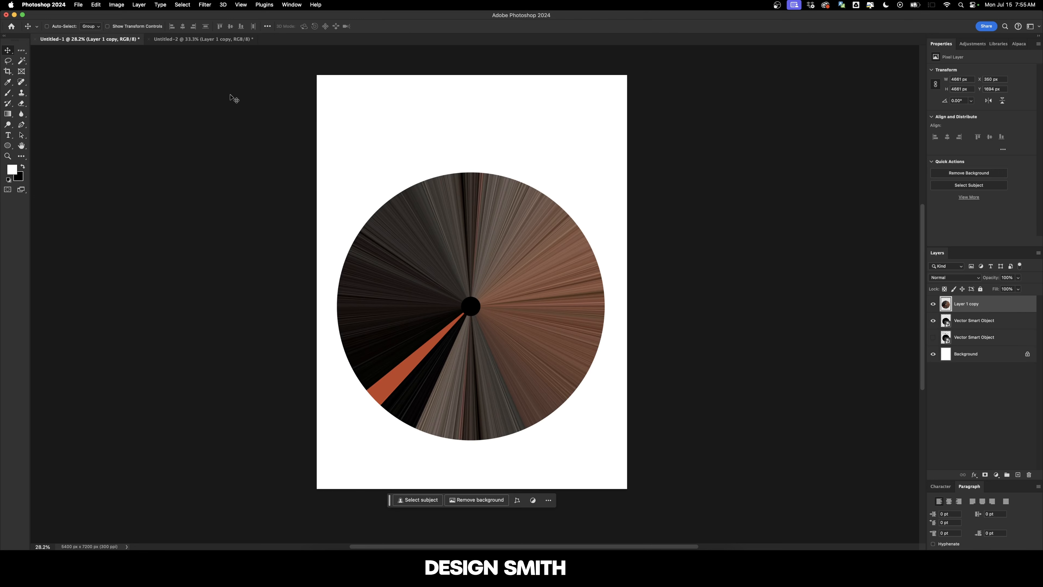
# Step: Centre the radial disc horizontally on the poster and align its upper edge with that of the black circle
pyautogui.press('super+a')
pyautogui.click(183, 26)
pyautogui.click(230, 26)
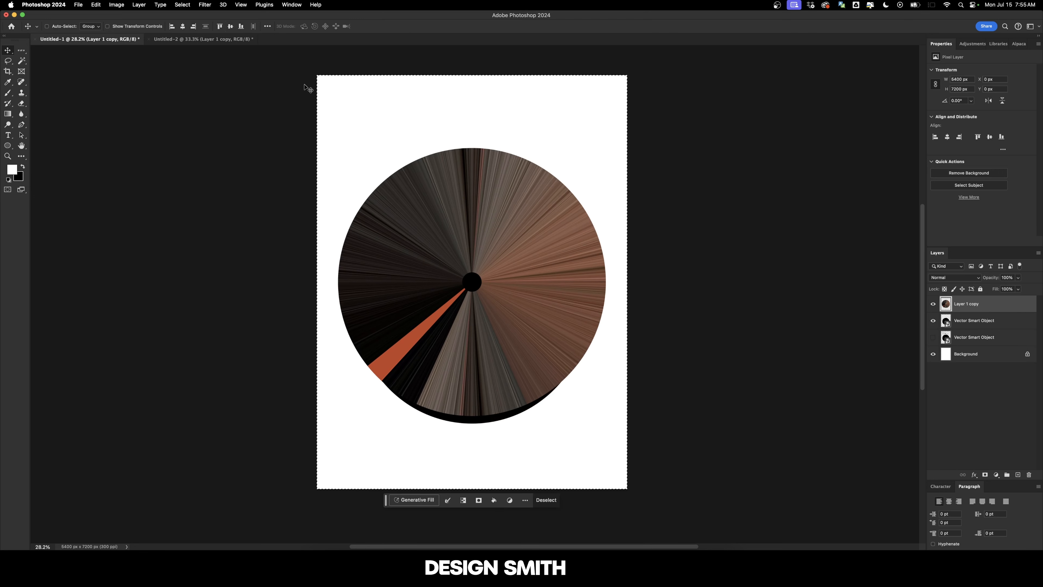
pyautogui.press('super+d')
pyautogui.moveTo(530, 271); pyautogui.dragTo(527, 311)
# Step: Scale the radial disc proportionally from its top-centre reference point to 4051 px wide, matching the black circle
pyautogui.press('super+t')
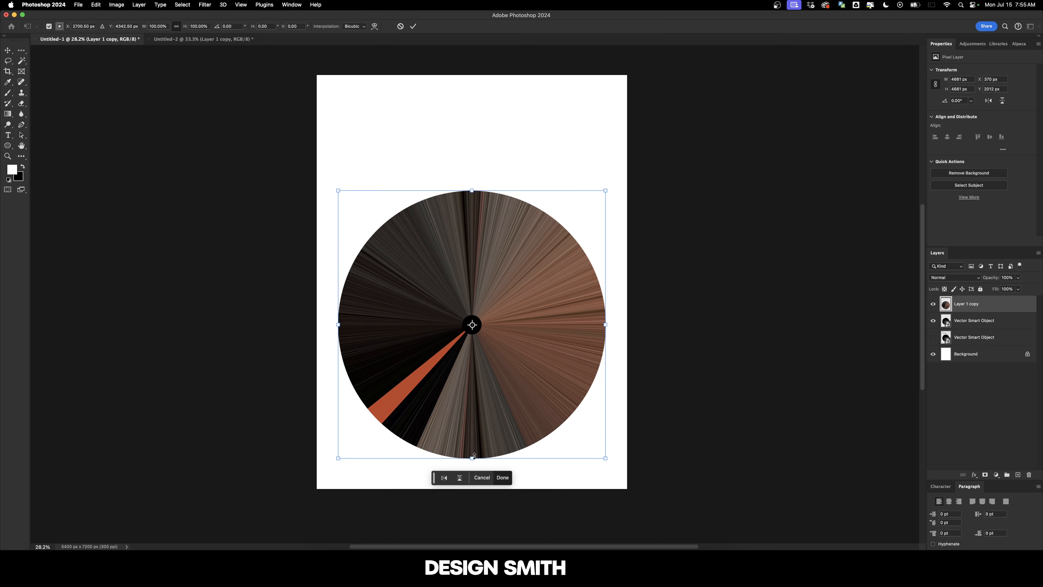
pyautogui.click(59, 24)
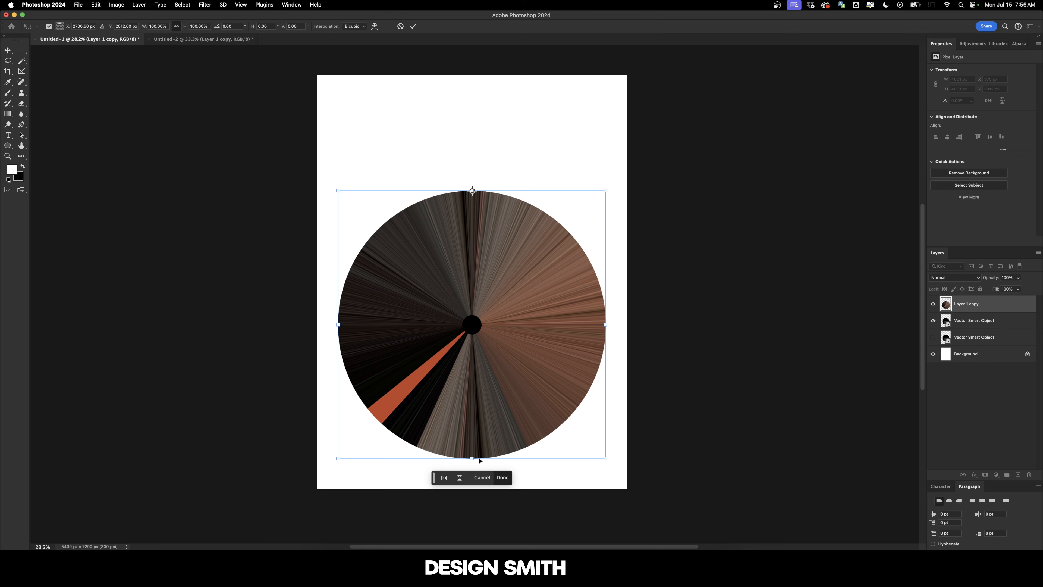
pyautogui.moveTo(473, 459); pyautogui.dragTo(473, 423)
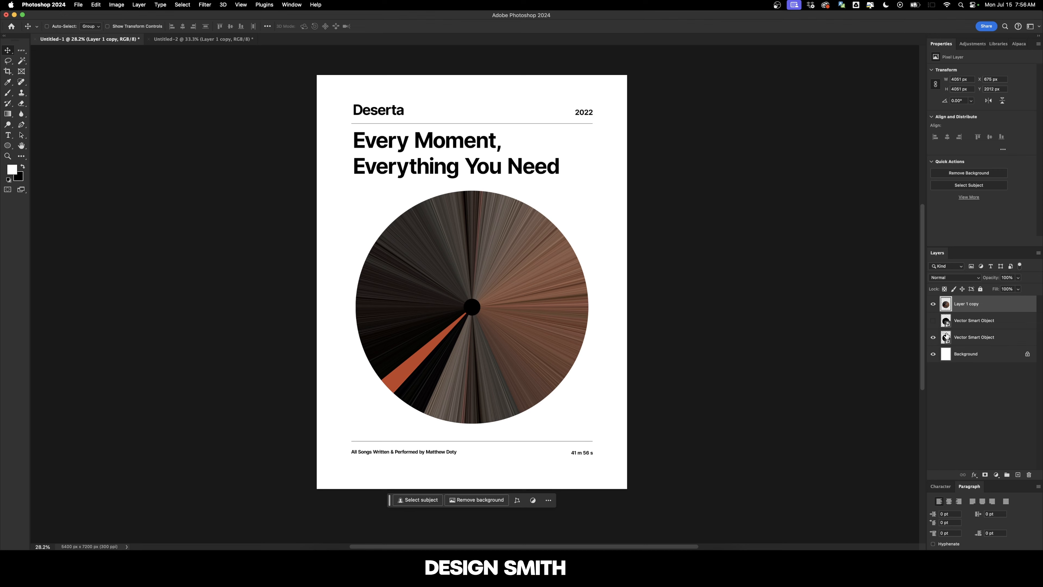
# Step: Delete the black circle from the full poster's smart object in Illustrator, save it, and return to Photoshop with the disc layer selected
pyautogui.doubleClick(946, 337)
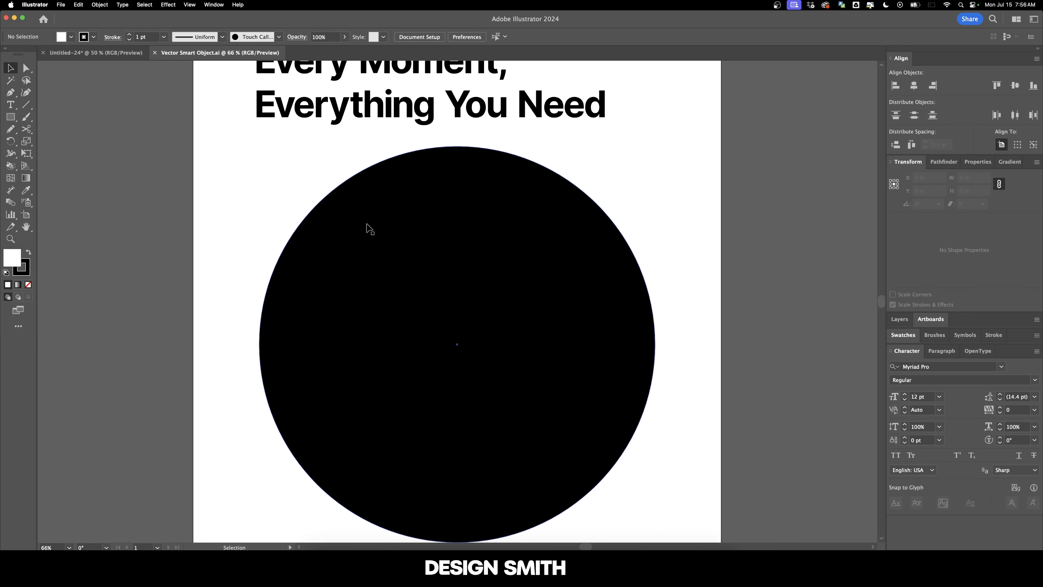
pyautogui.click(498, 274)
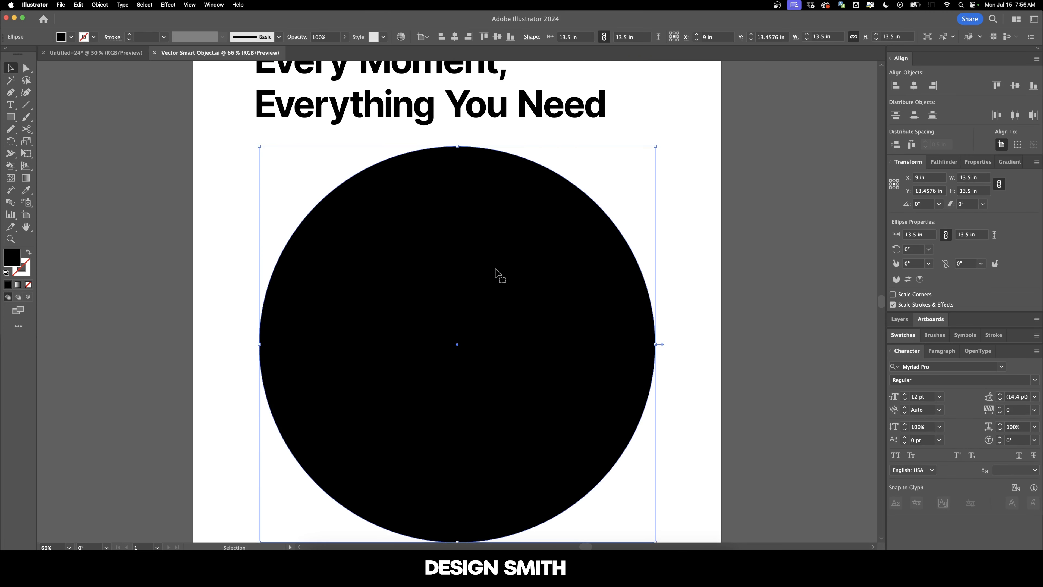
pyautogui.press('Delete')
pyautogui.press('super+s')
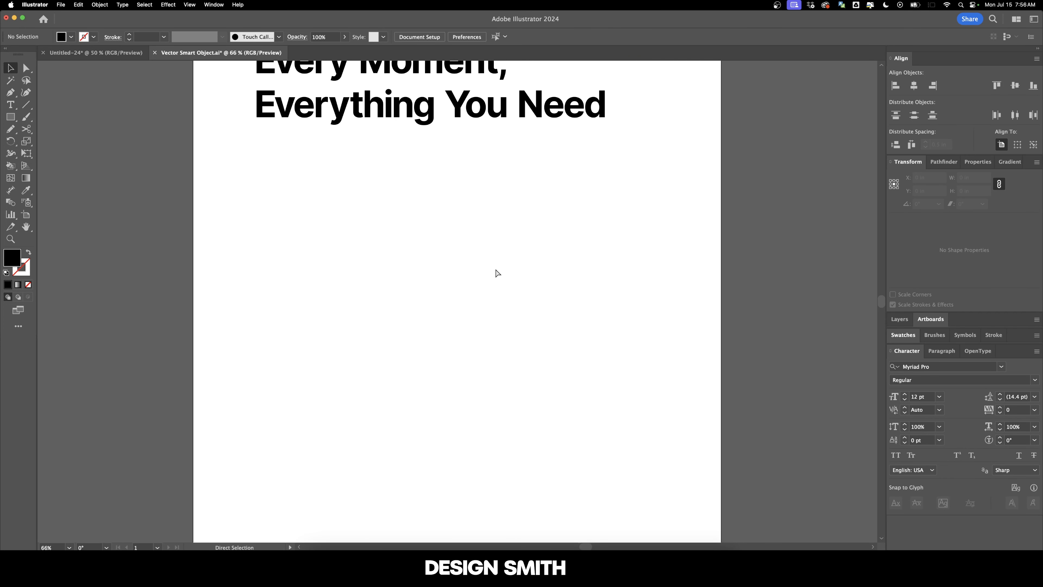
pyautogui.press('super+Tab')
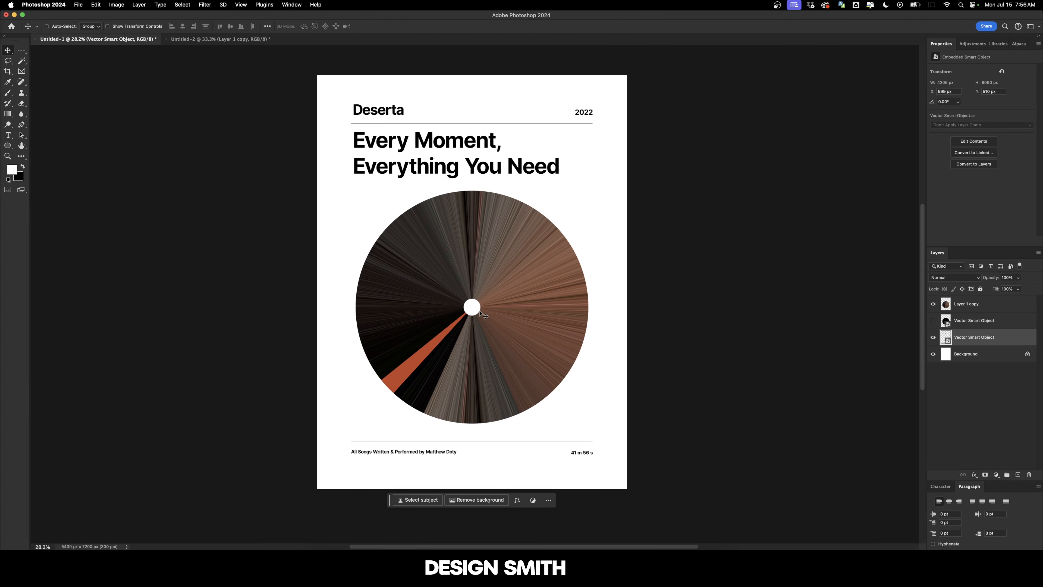
pyautogui.hotkey('alt', ']')
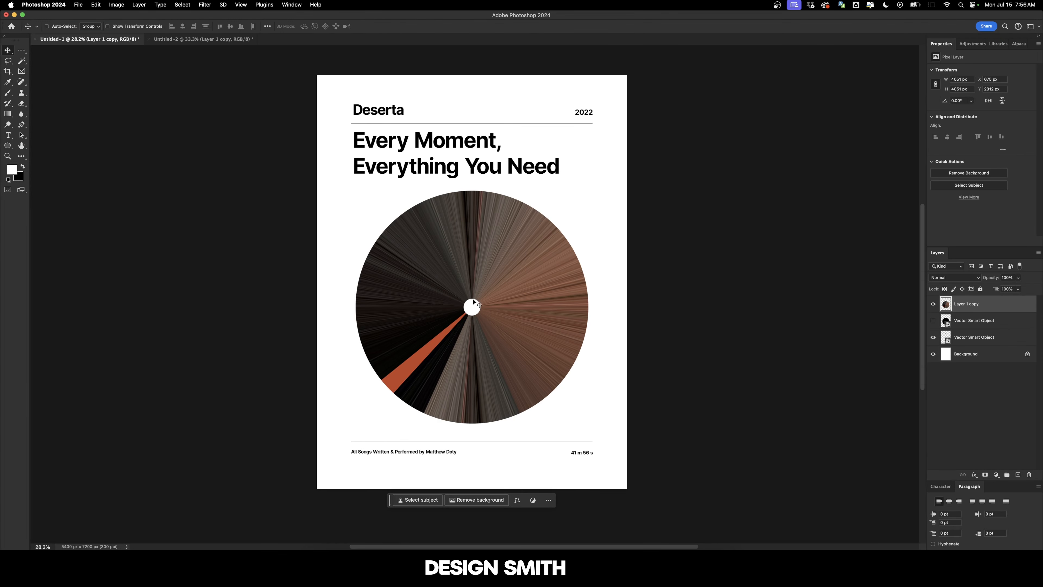